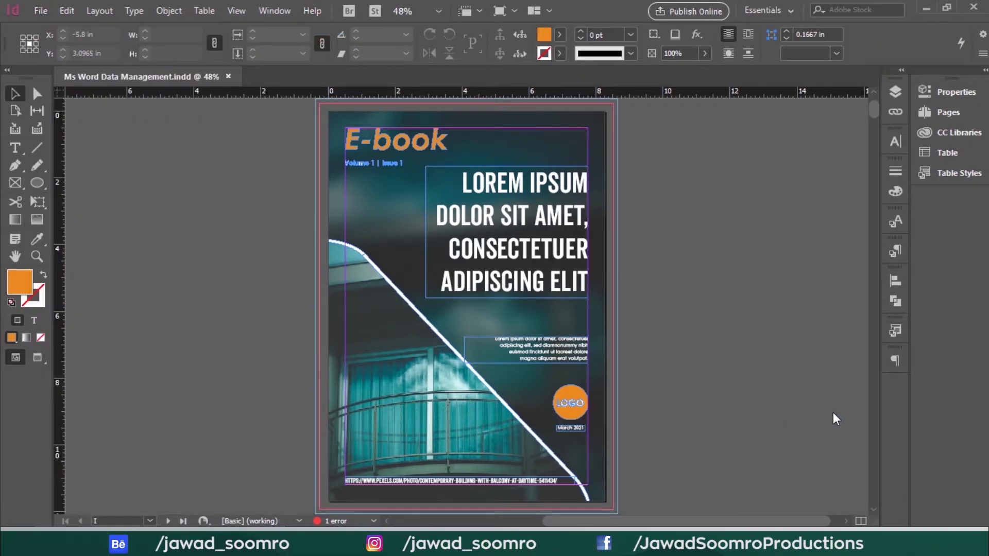
Start a new document and expand its Bleed and Slug settings, showing 0.1181 in bleeds.
key(ctrl+n)
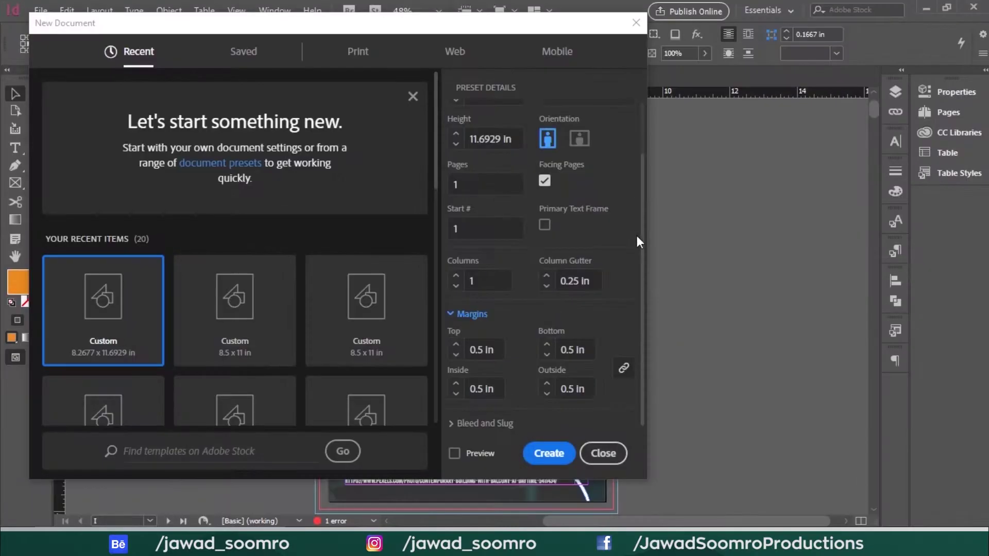
click(451, 425)
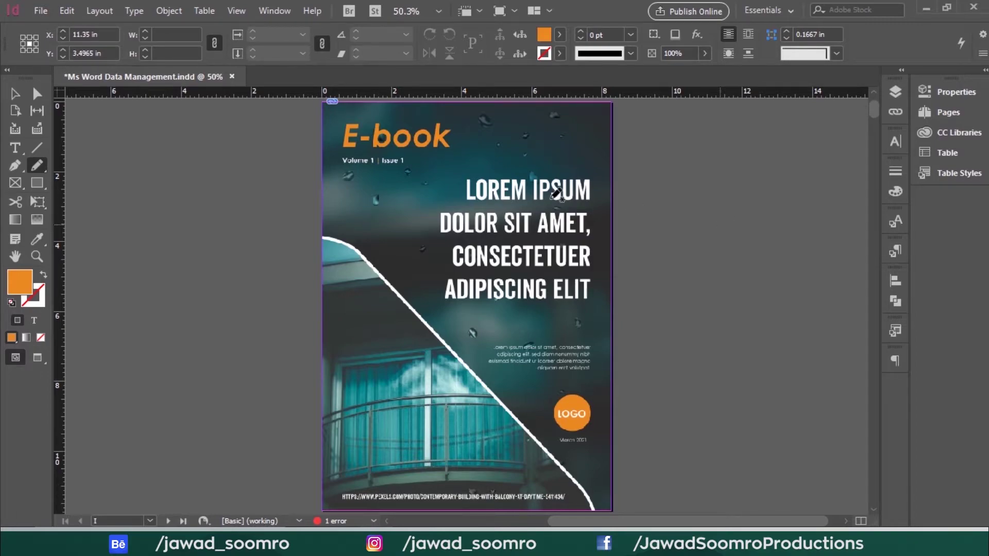
With the Selection tool active, open Document Setup for the cover's A4 pages.
click(15, 93)
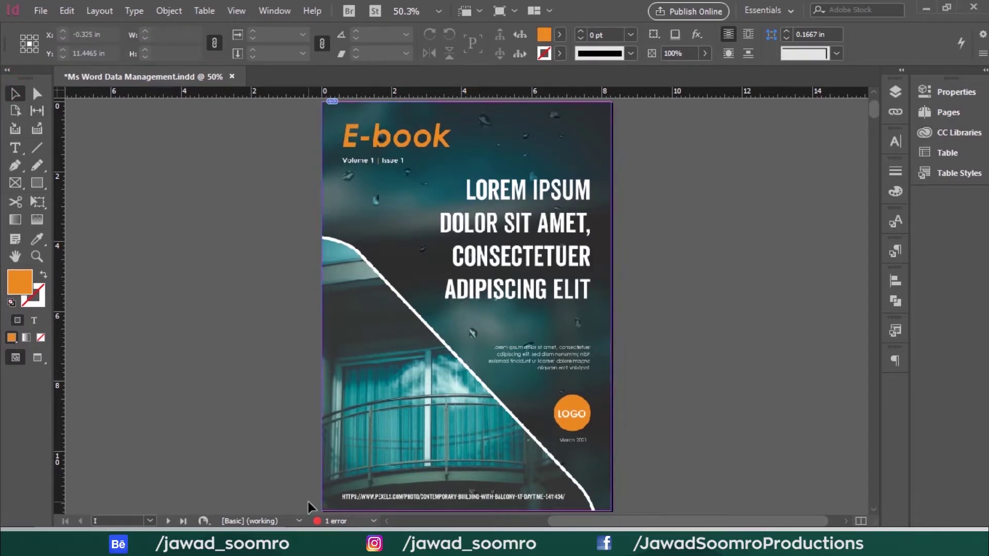
click(37, 11)
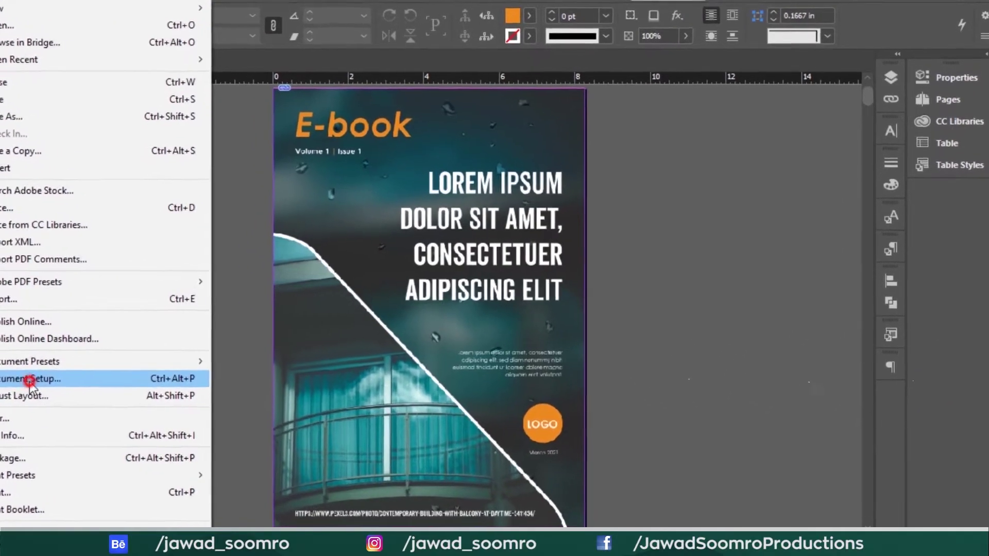
click(95, 372)
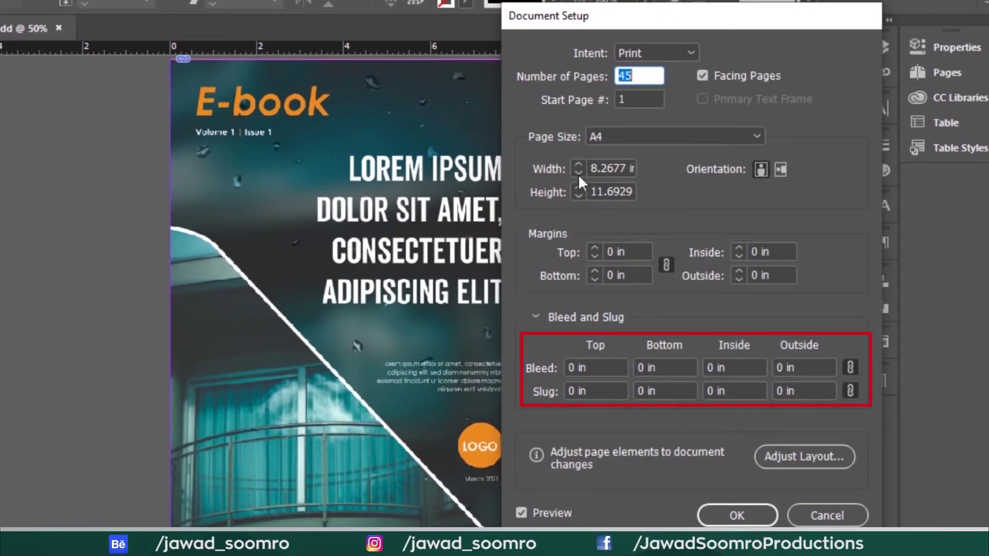
Set a 0.25 in bleed on all four sides and unlink the slug values.
click(521, 513)
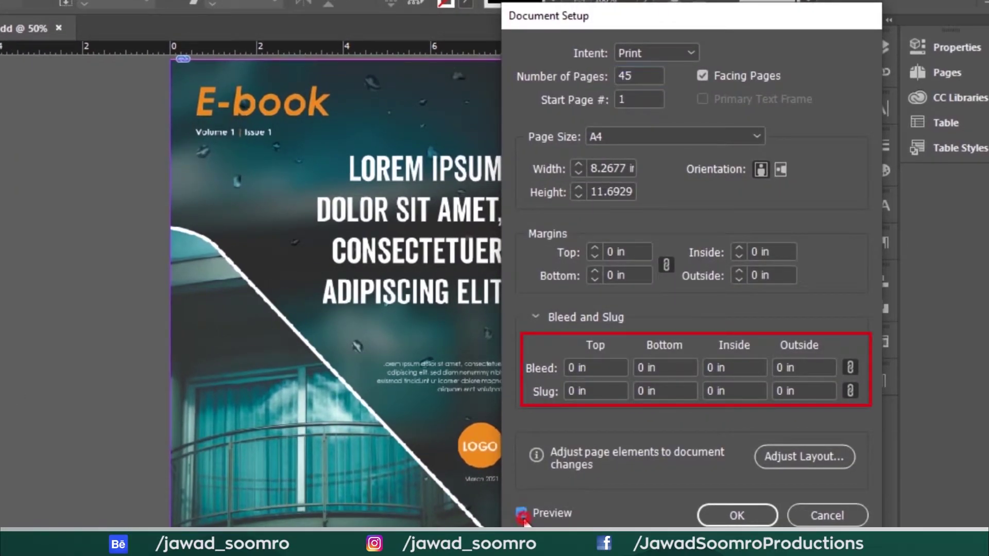
click(522, 515)
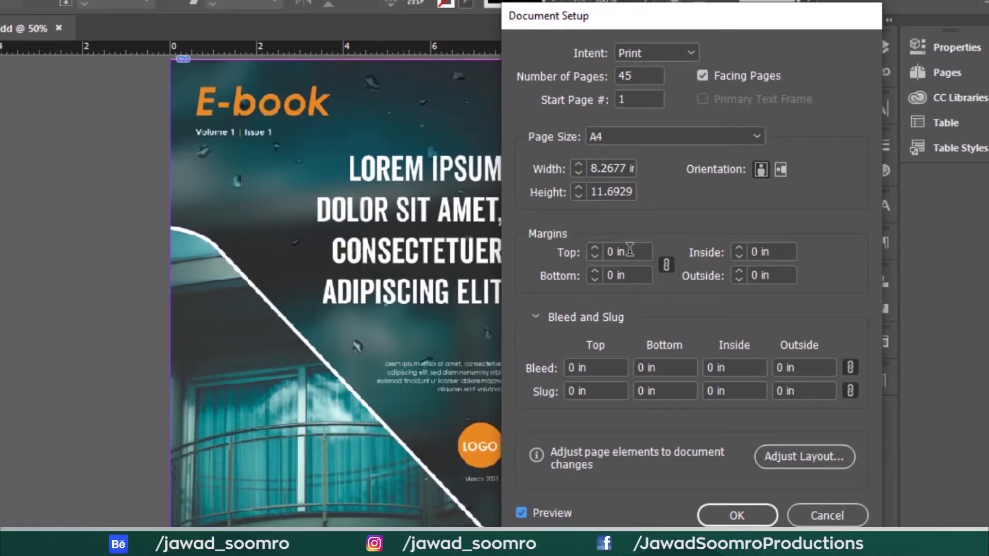
click(572, 367)
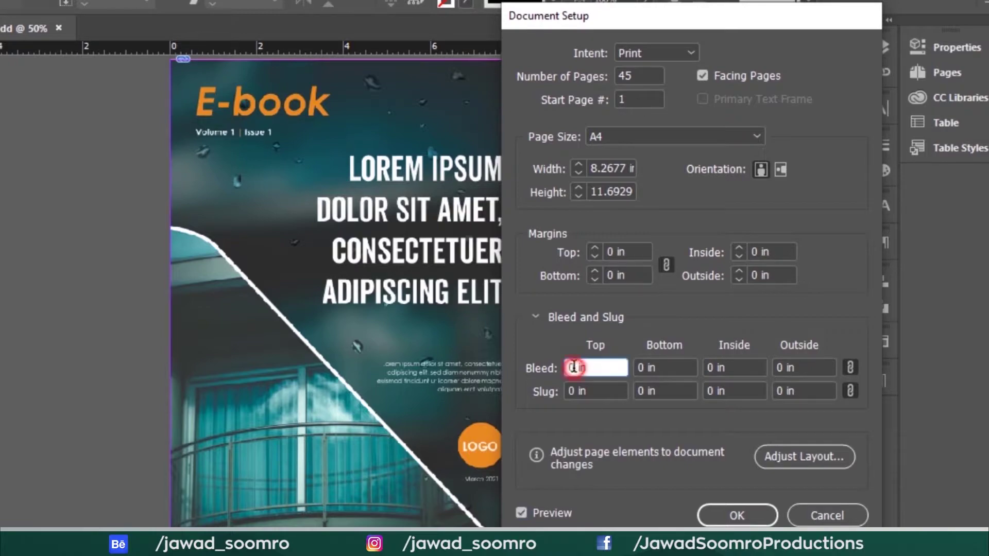
text(.25)
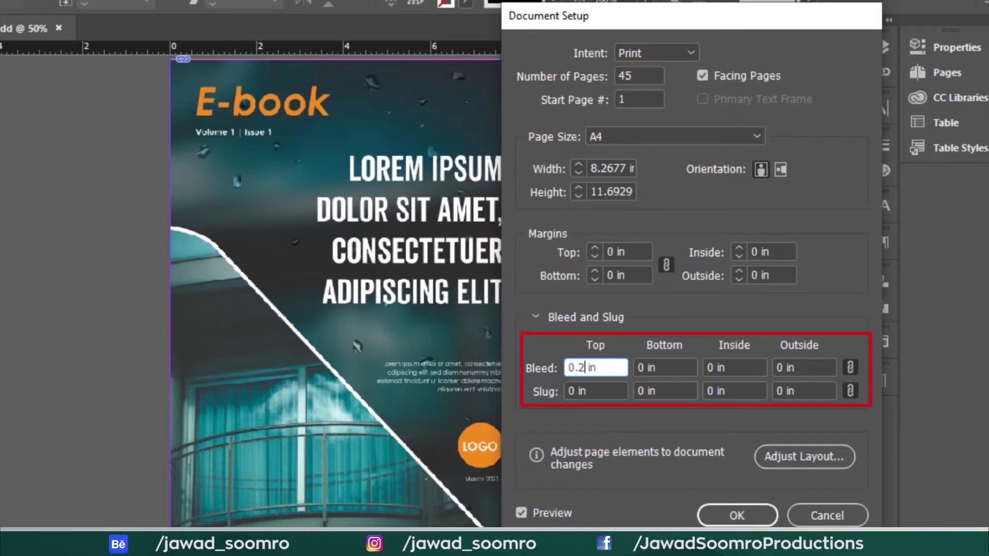
click(613, 390)
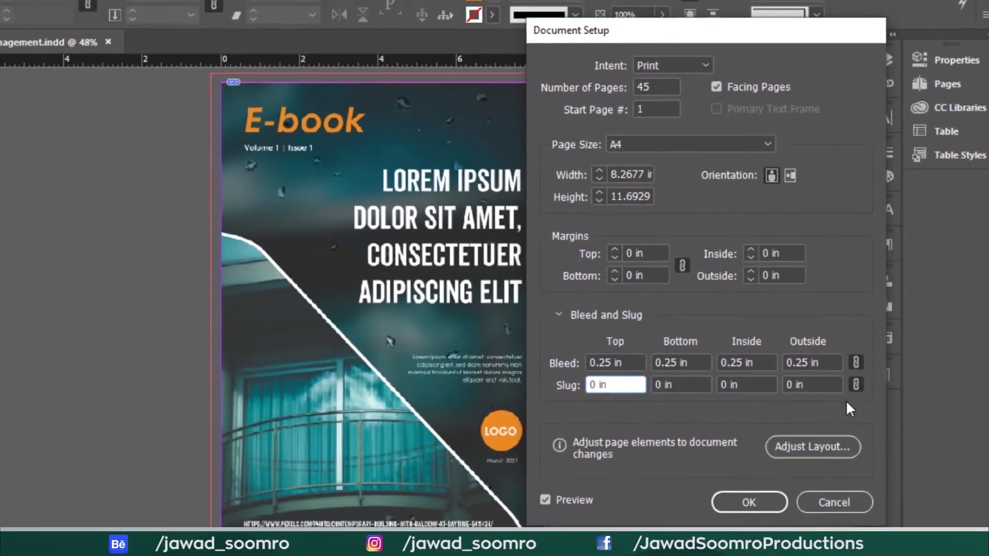
click(850, 391)
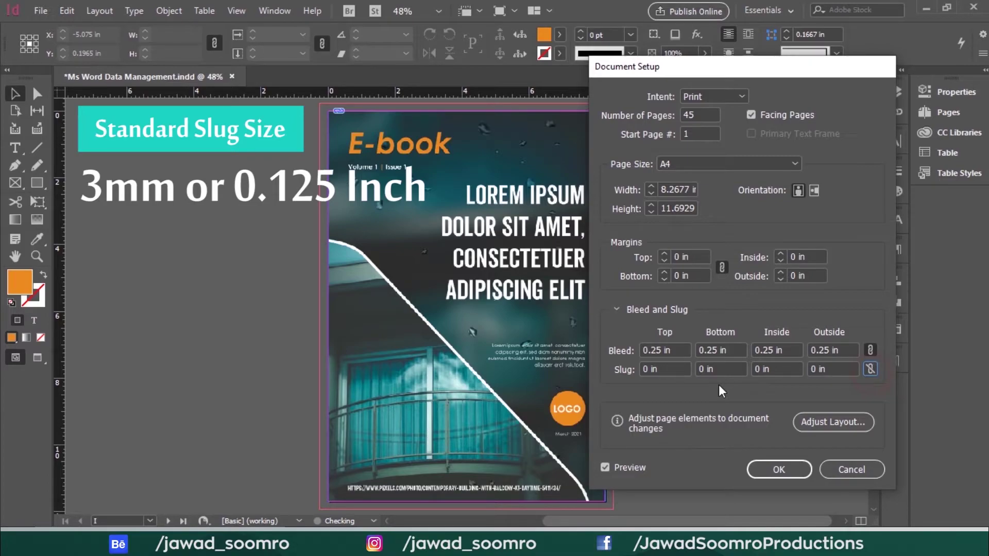
Set the top slug to 0.375 in and link all four slug sides to match.
key(Tab)
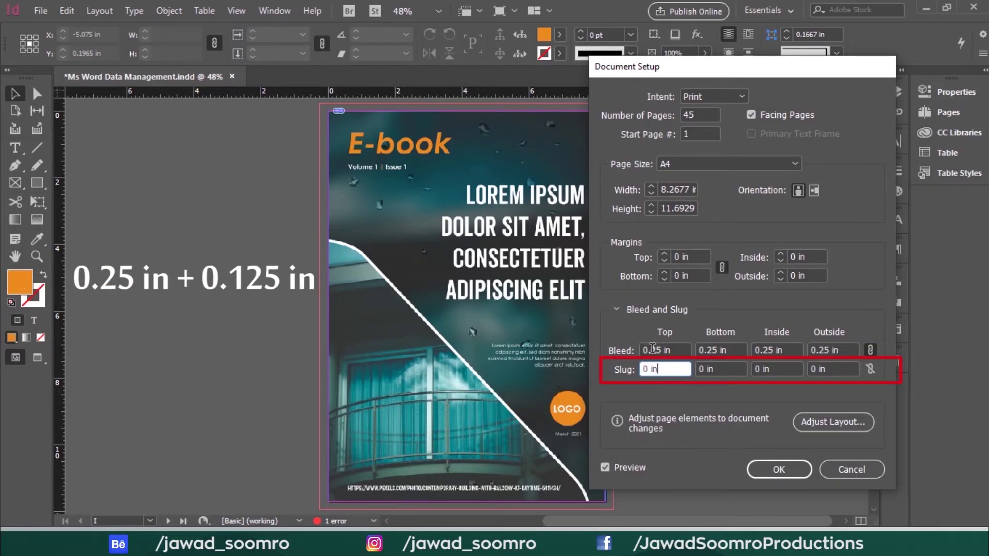
click(649, 368)
text(.3)
key(Tab)
key(Tab)
key(Tab)
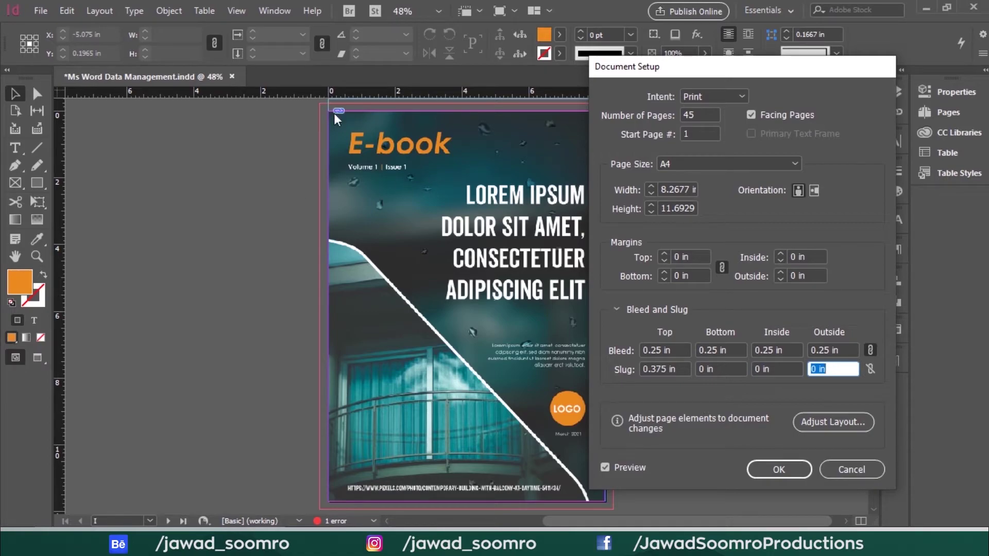
drag(652, 66, 823, 85)
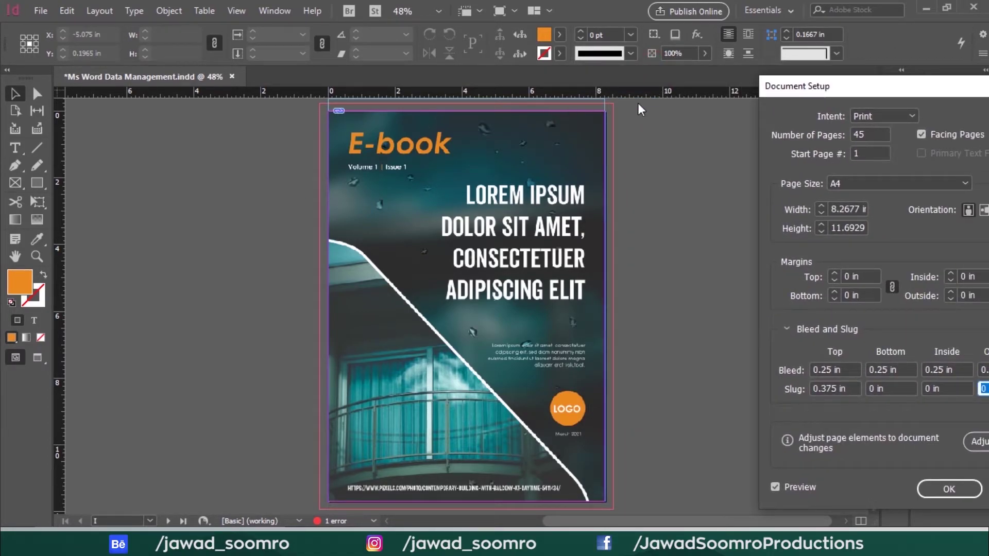
drag(928, 86, 768, 26)
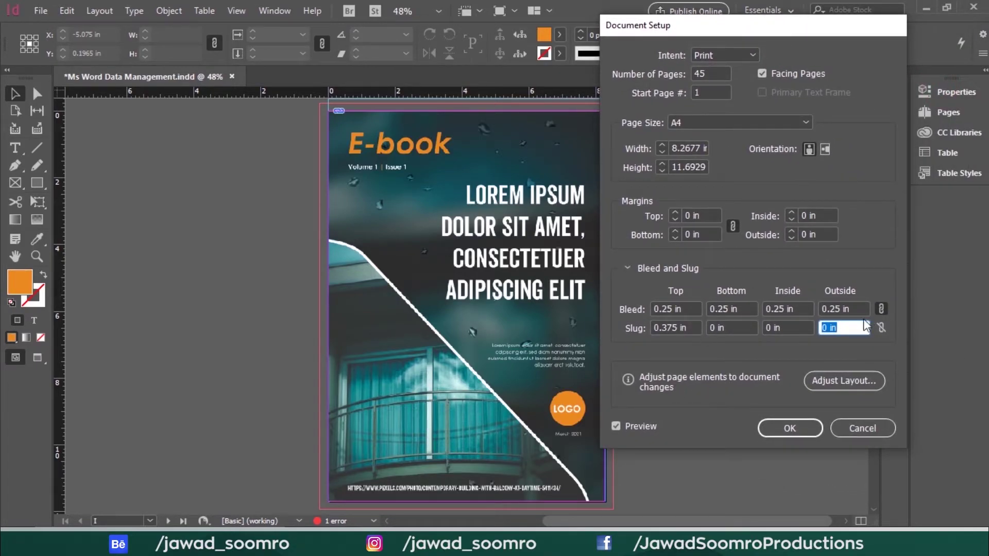
click(880, 328)
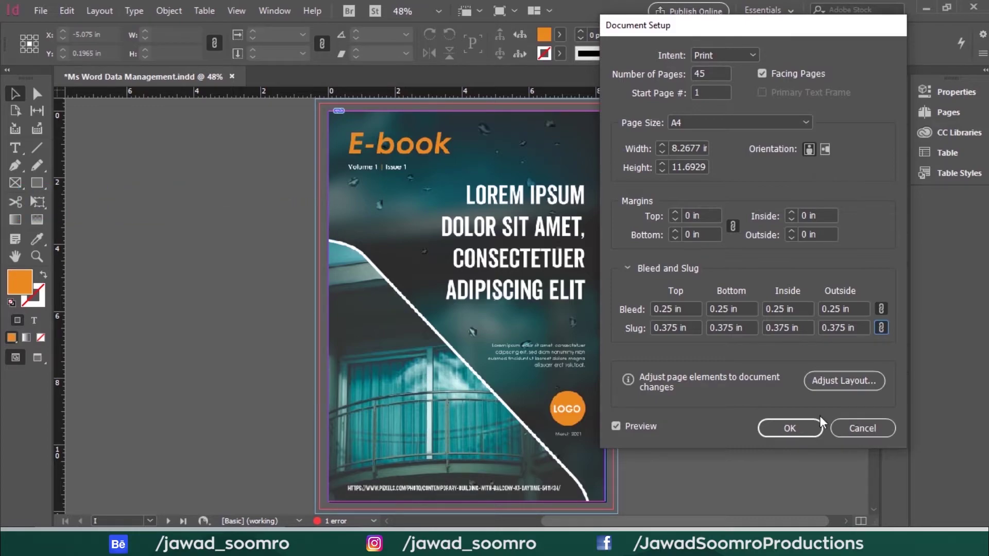
Apply 0.5 in margins on all sides, then reopen Document Setup to review them.
click(690, 216)
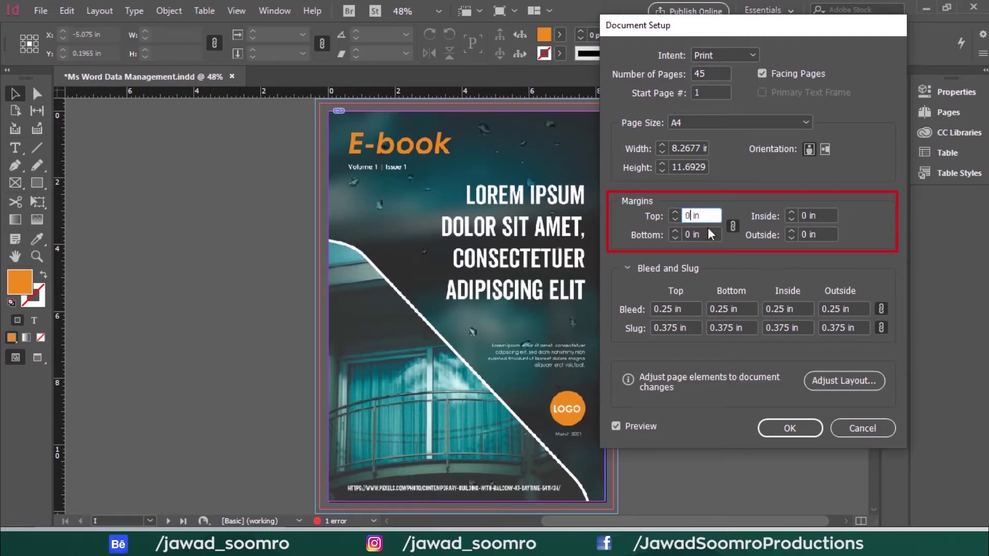
text(.5)
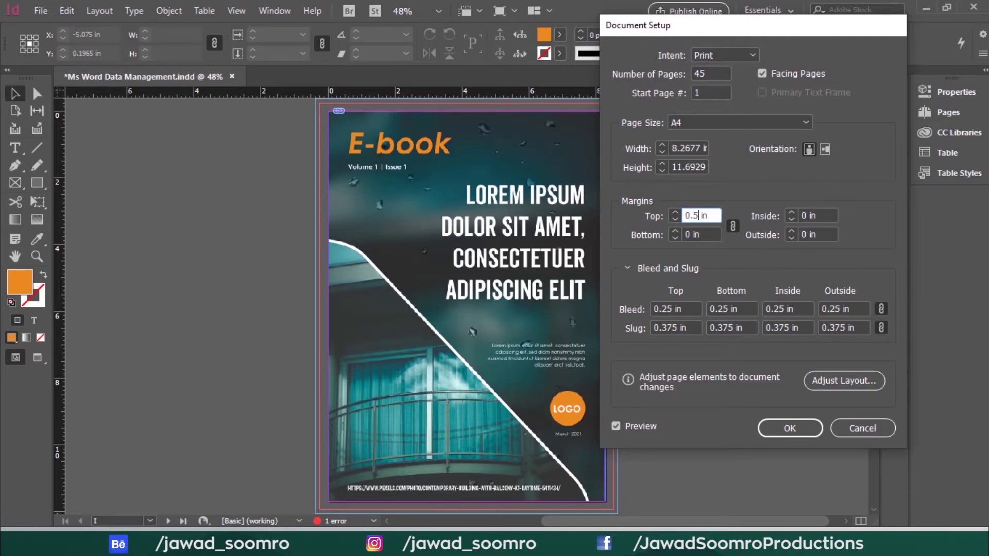
click(703, 235)
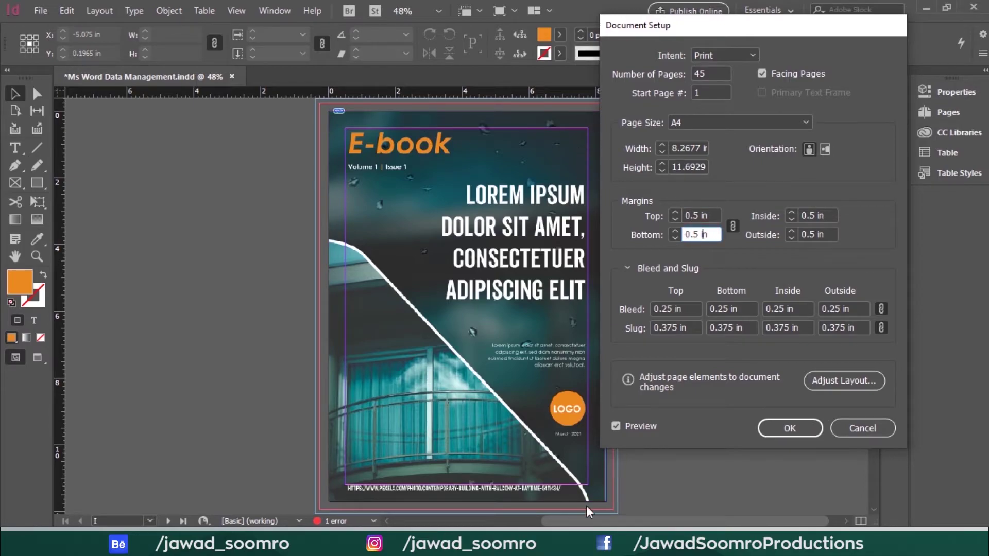
click(788, 428)
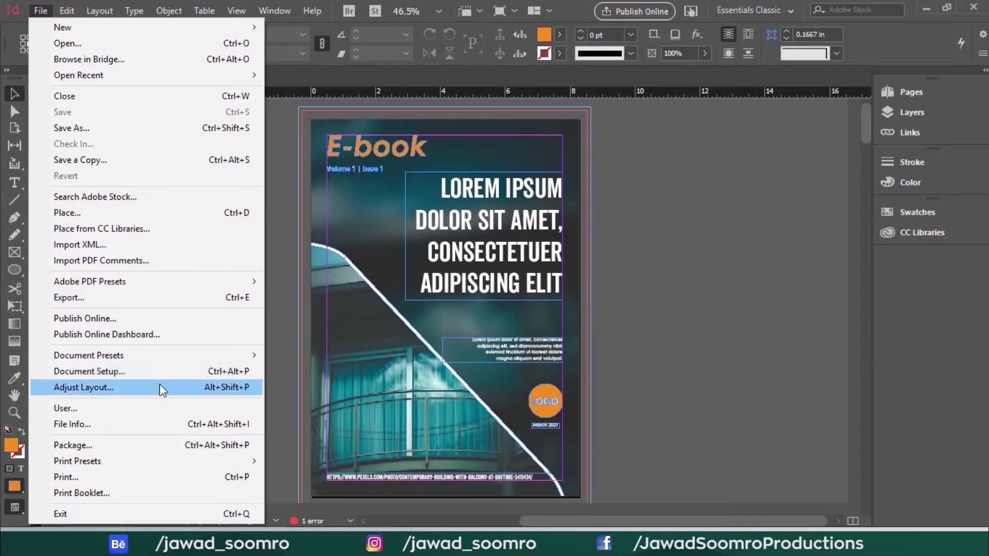
click(162, 371)
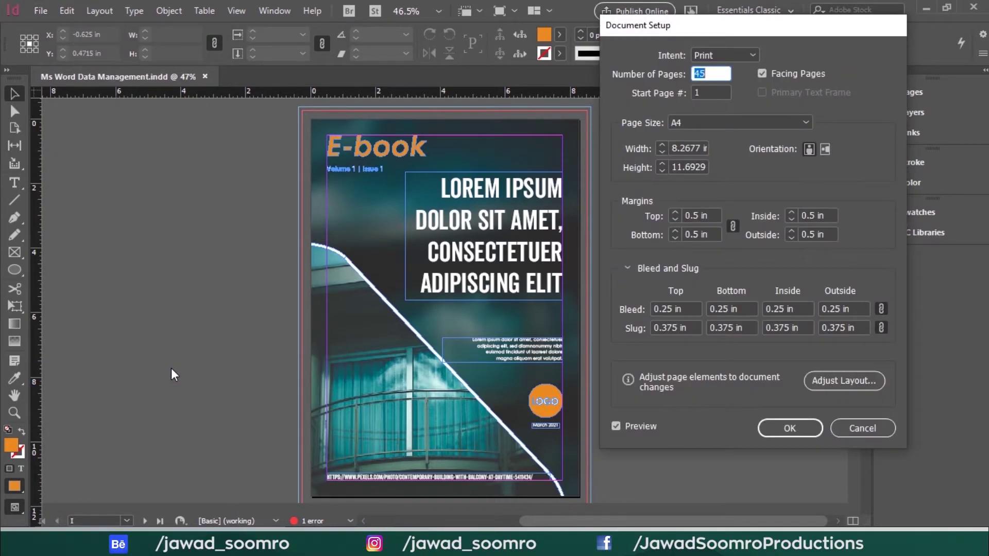
Cancel Document Setup and reopen it from the File menu.
click(863, 428)
click(37, 8)
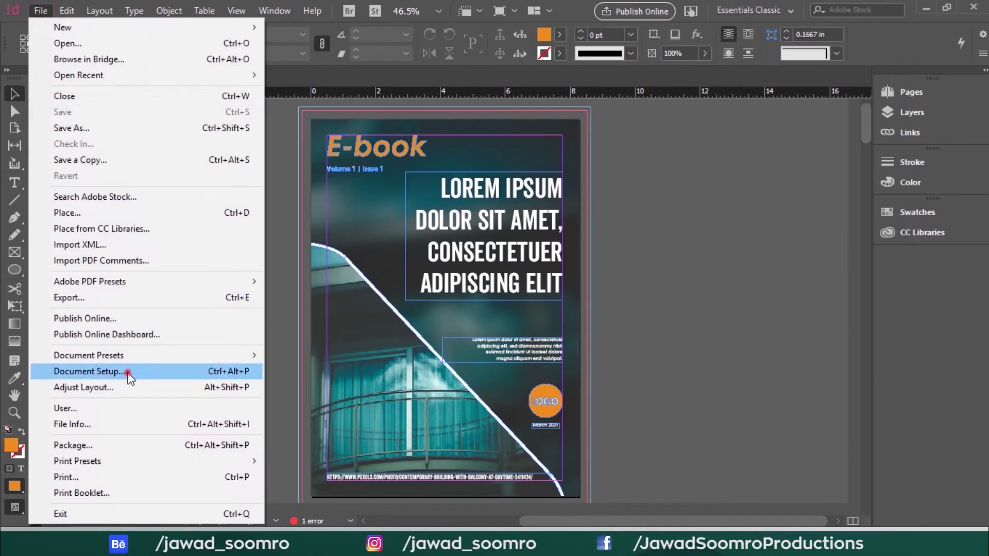
click(129, 375)
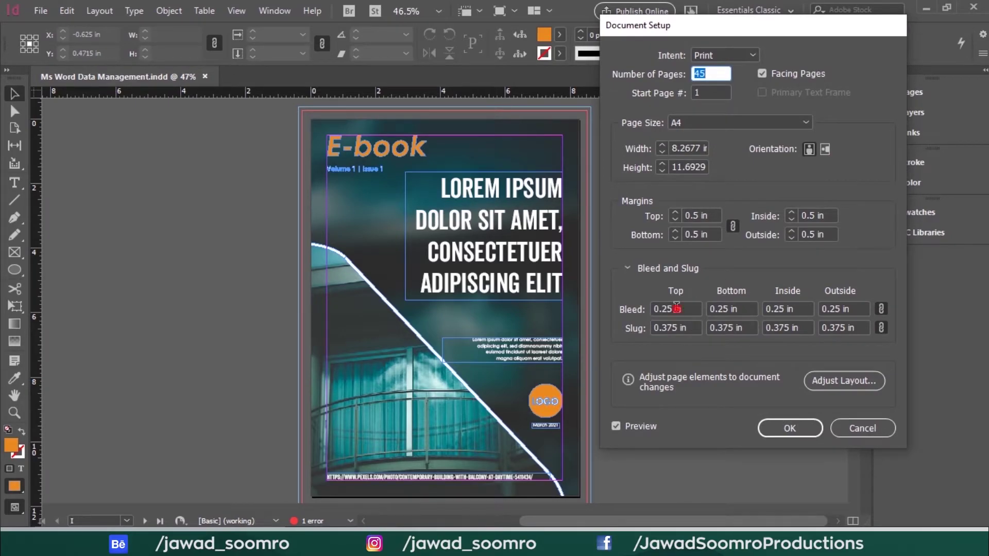
Reset bleed, slug and margins to 0 in and confirm the document settings.
triple_click(676, 308)
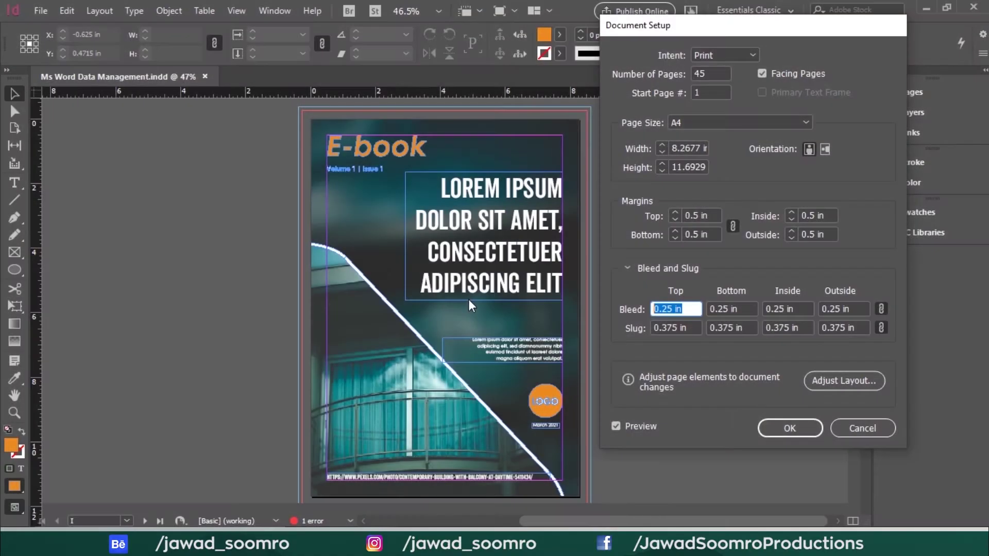
text(0)
click(680, 326)
text(0)
click(705, 215)
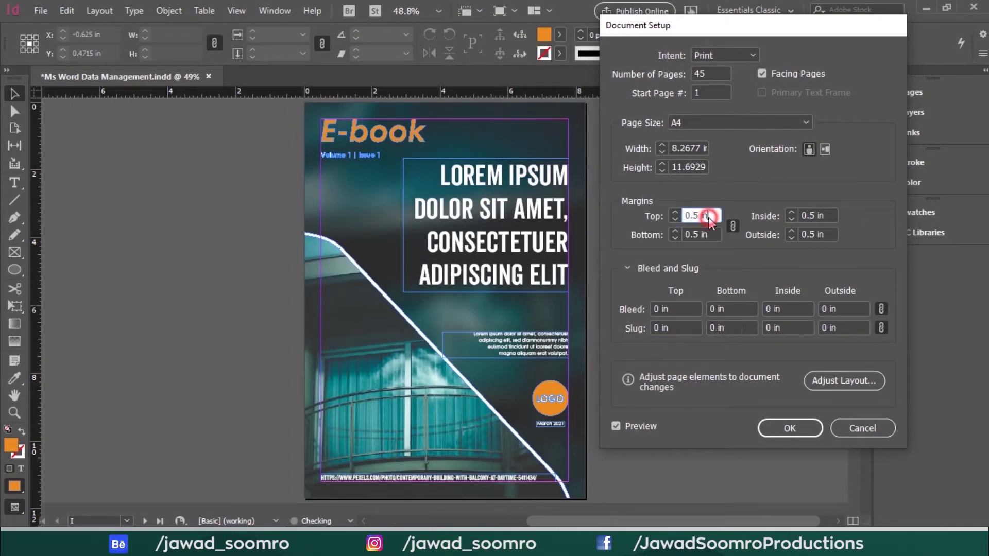
text(0)
click(775, 326)
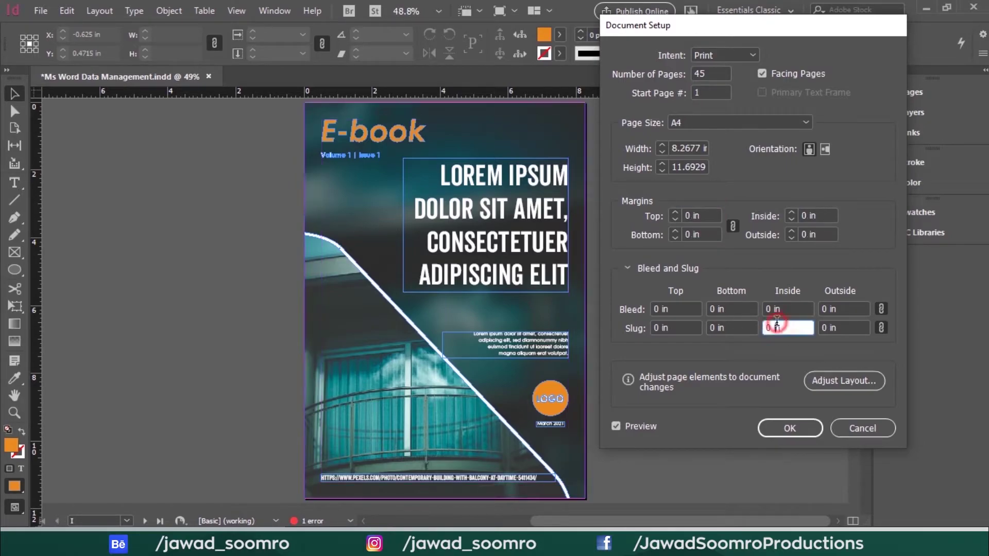
click(788, 428)
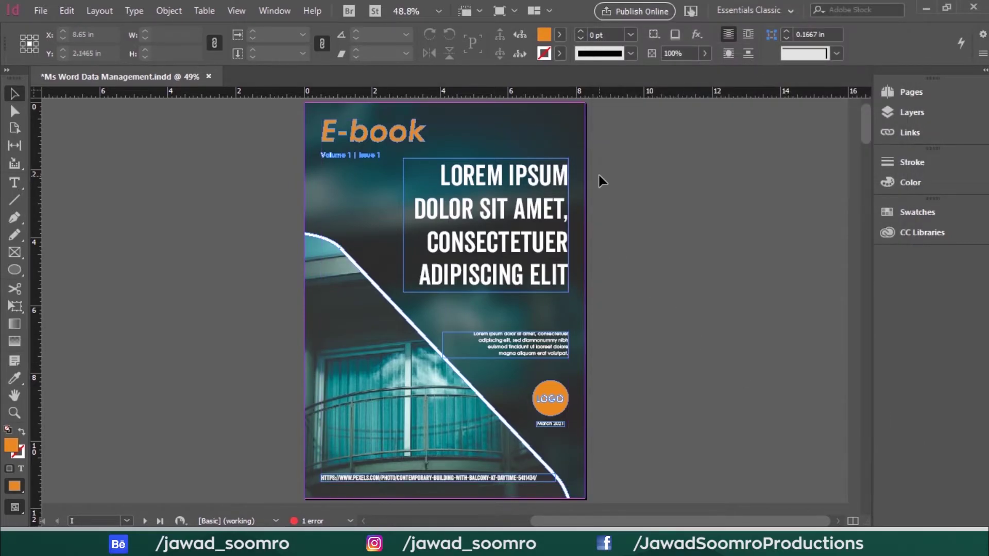
right_click(606, 180)
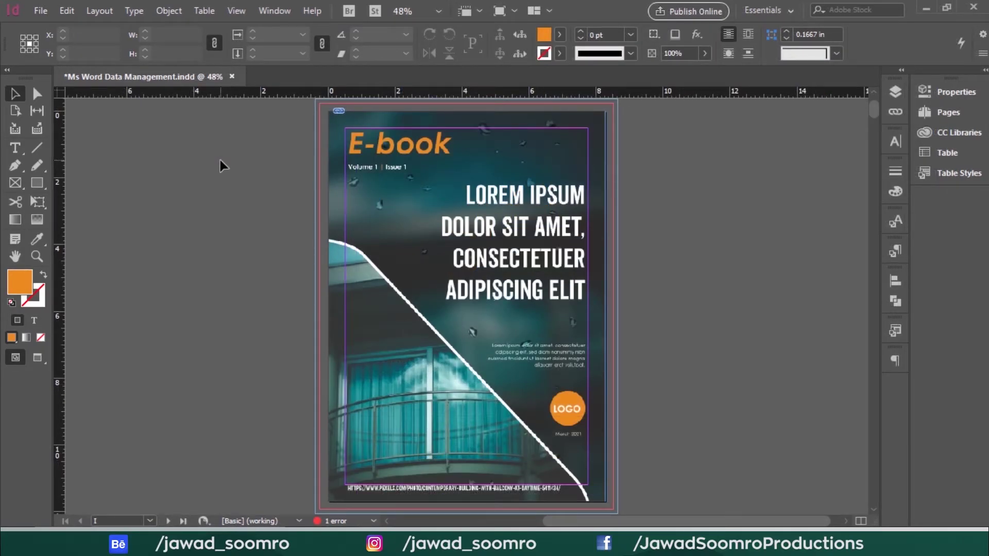
Zoom in on the page top and draw a text frame across the slug above it.
click(16, 148)
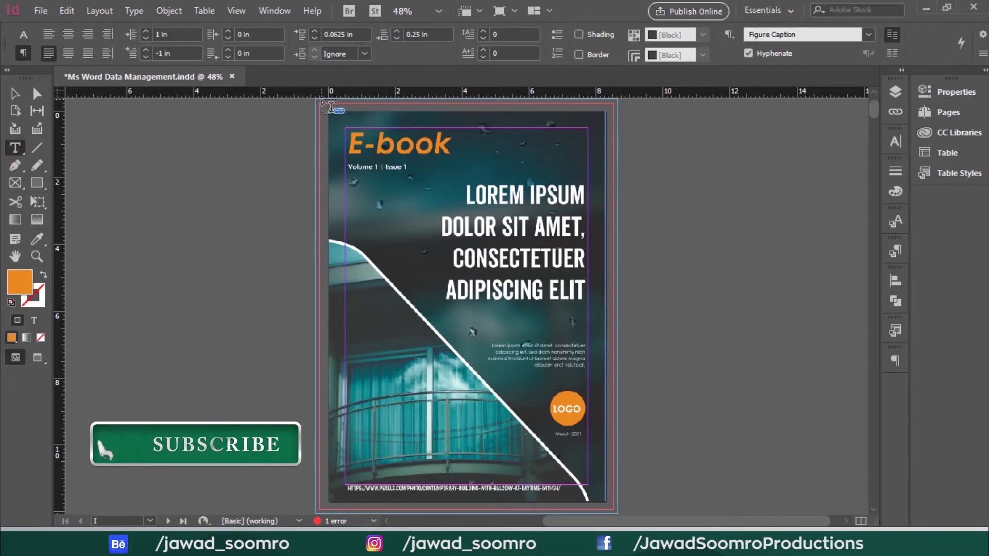
key(ctrl+equal)
key(ctrl+equal)
key(ctrl+equal)
key(ctrl+equal)
key(ctrl+equal)
key(ctrl+equal)
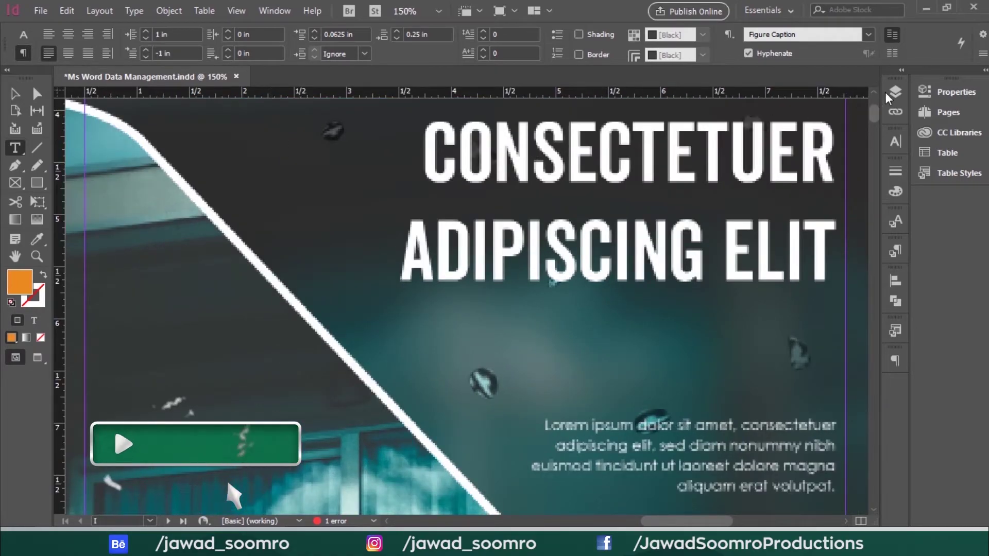
scroll(879, 116, up, 5)
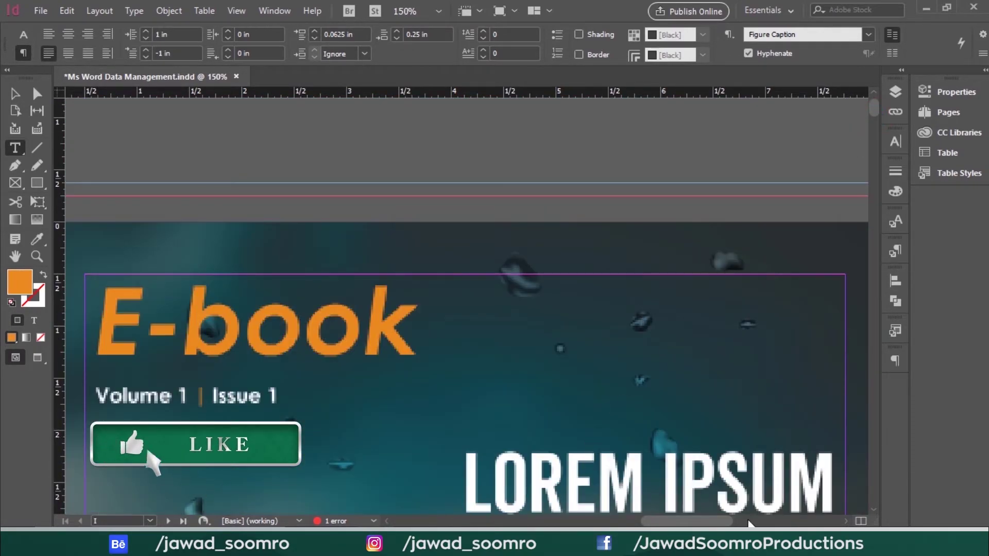
scroll(709, 523, left, 3)
scroll(710, 523, left, 2)
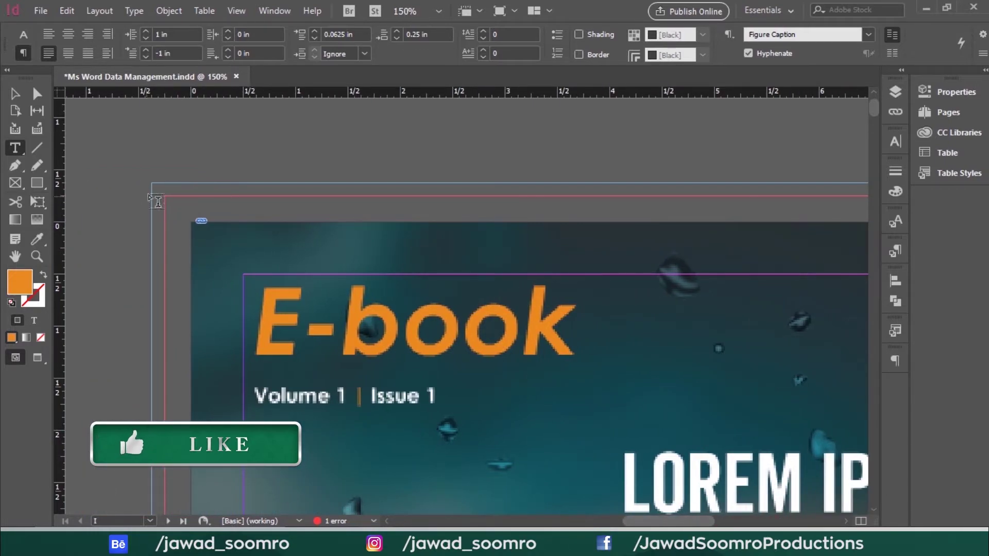
drag(153, 184, 720, 197)
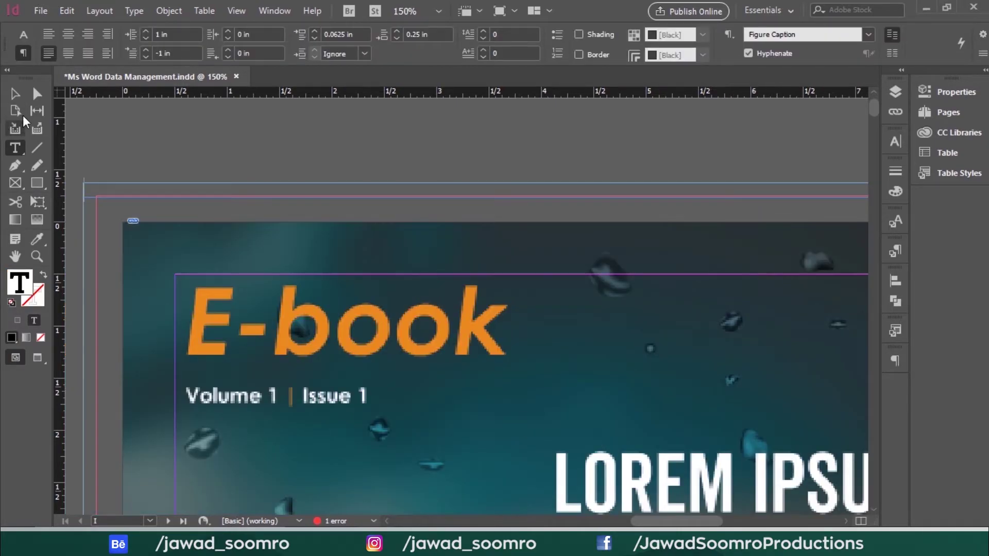
Type the contact number and, after a tab, the e-mail address into the slug frame.
click(15, 94)
double_click(138, 181)
text(Cont)
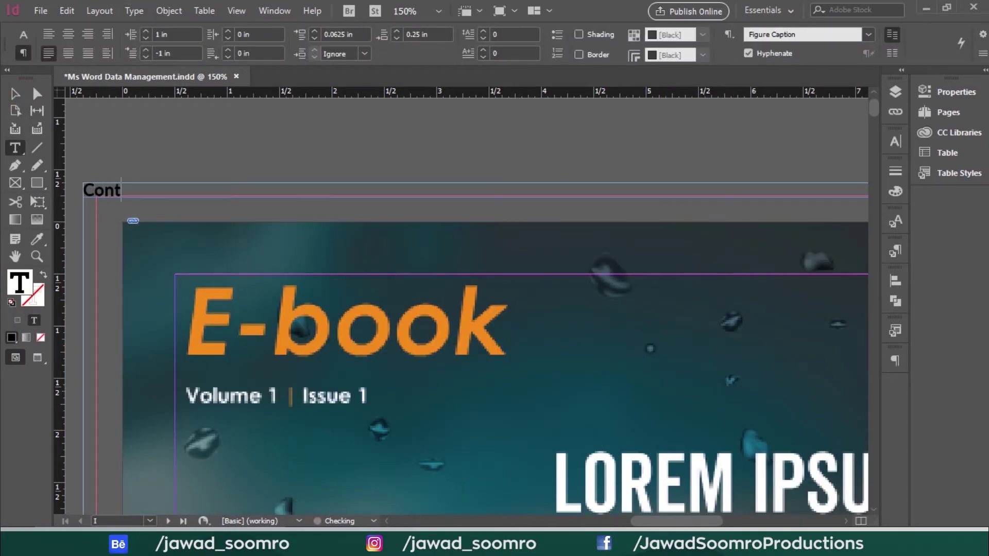
text(act number:)
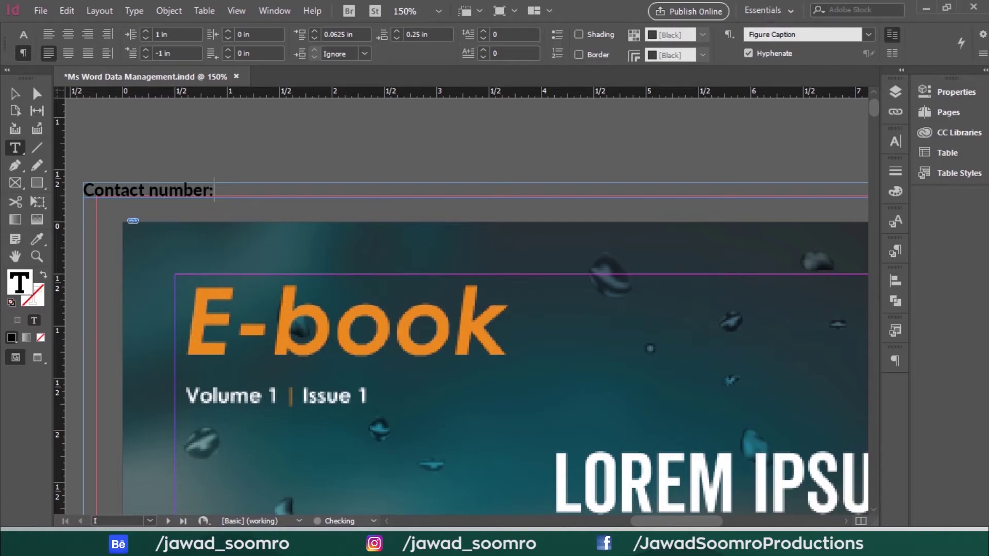
text( 01234567)
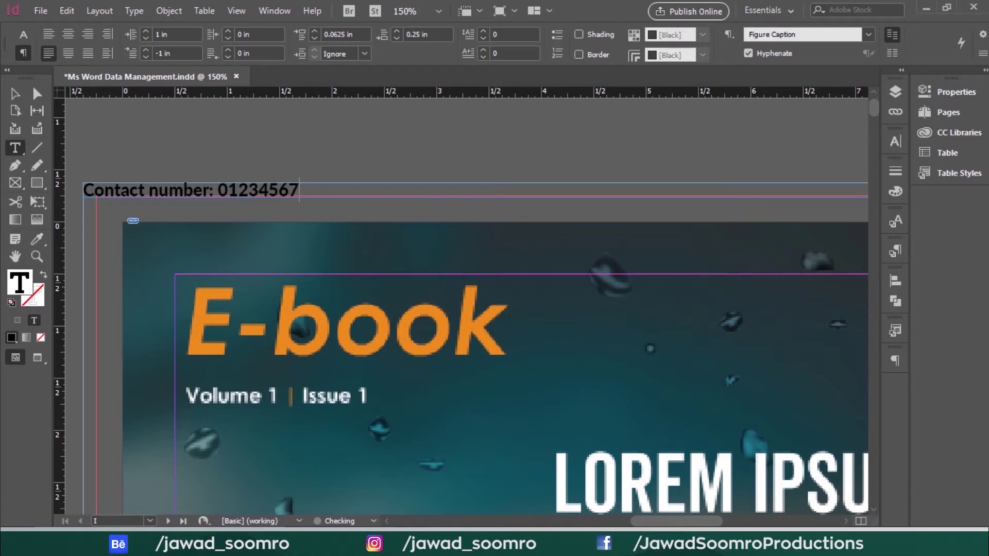
text(89)
key(Tab)
key(Tab)
key(Tab)
text(Email:)
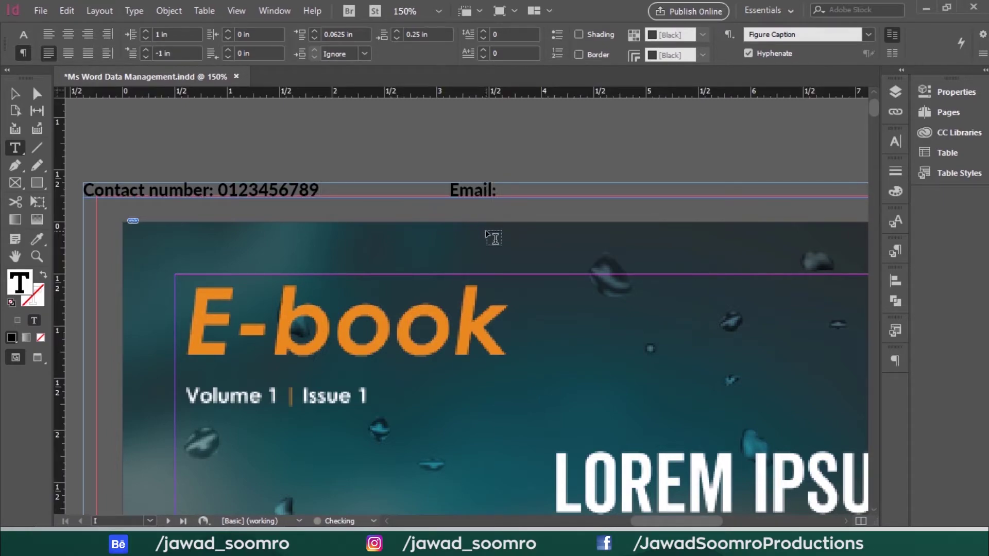
text( dummy@dummy)
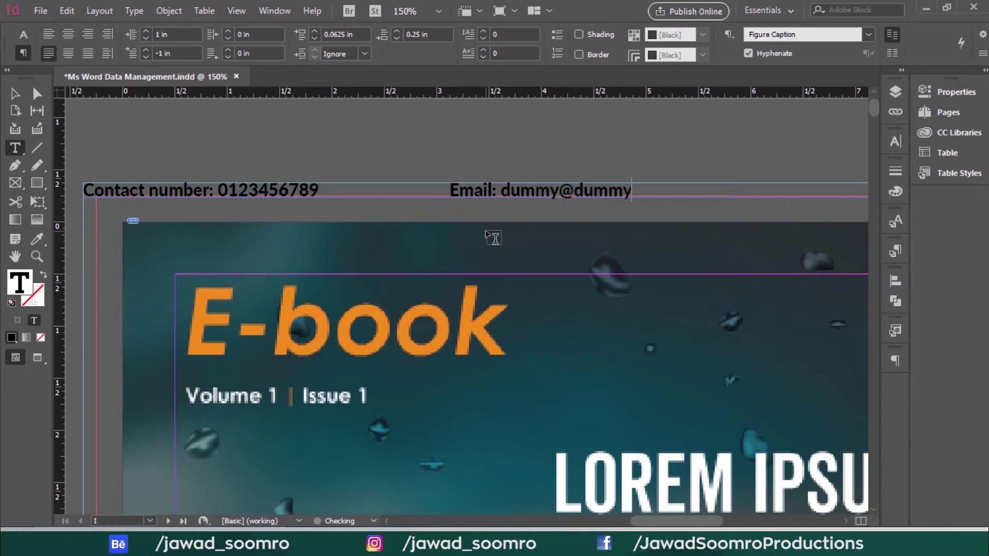
text(web.com)
key(Escape)
Draw a small circle in the slug and label it 'Company Logo'.
key(l)
scroll(575, 188, right, 5)
drag(574, 184, 586, 205)
key(t)
click(566, 191)
key(Tab)
text(Logo)
click(600, 198)
text(Cmp)
key(BackSpace)
key(BackSpace)
text(o)
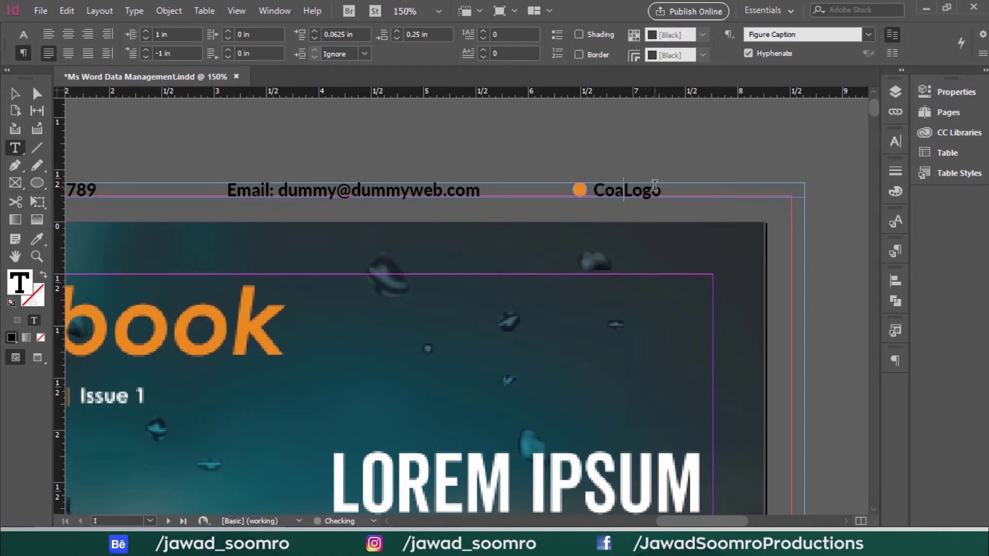
text(mpany)
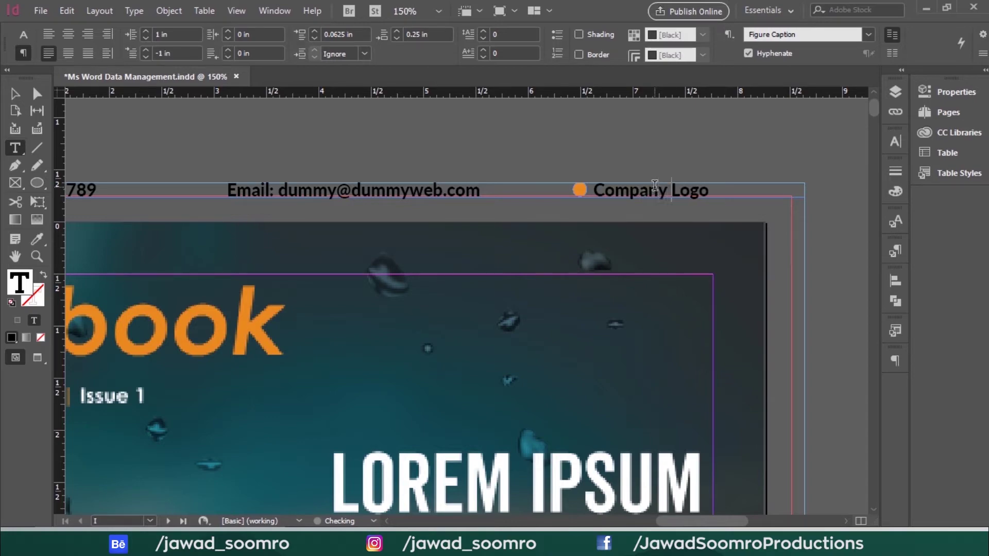
click(15, 93)
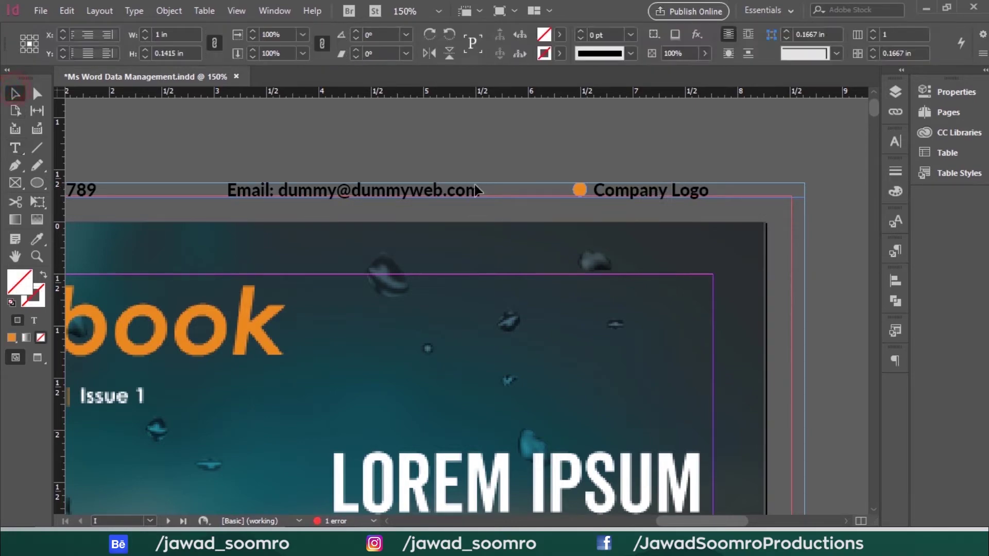
Export the cover as Adobe PDF (Print), confirming the file name and location.
key(ctrl+0)
click(41, 11)
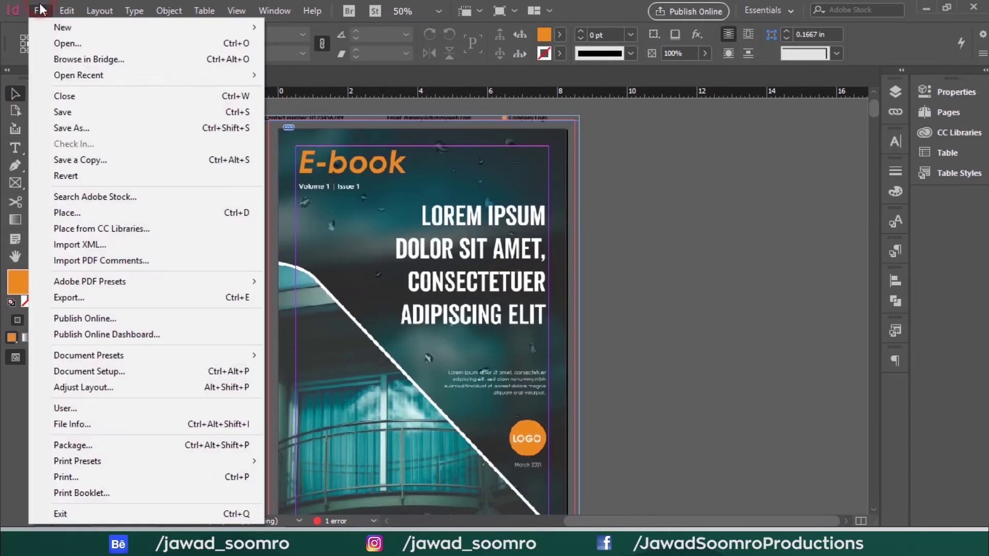
click(206, 297)
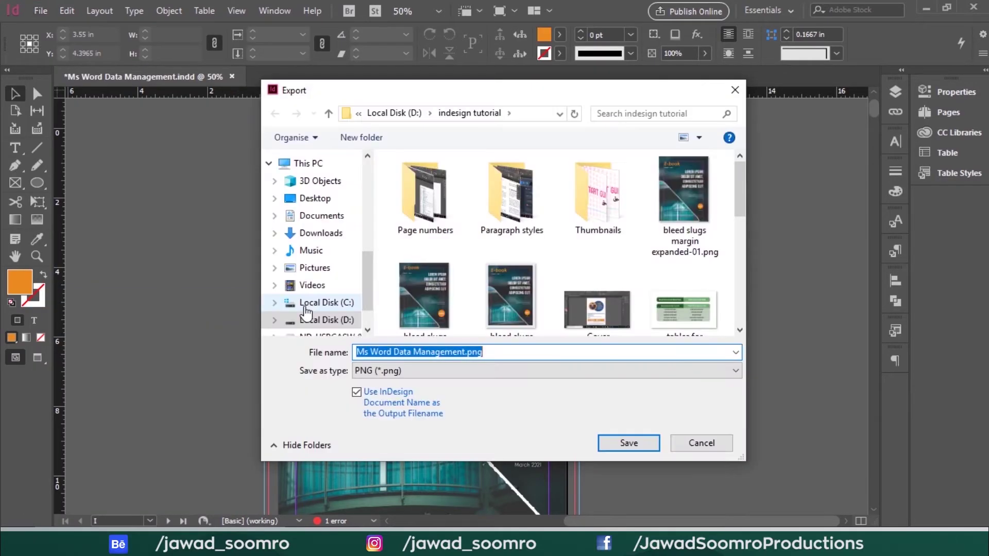
click(409, 370)
click(595, 416)
click(614, 445)
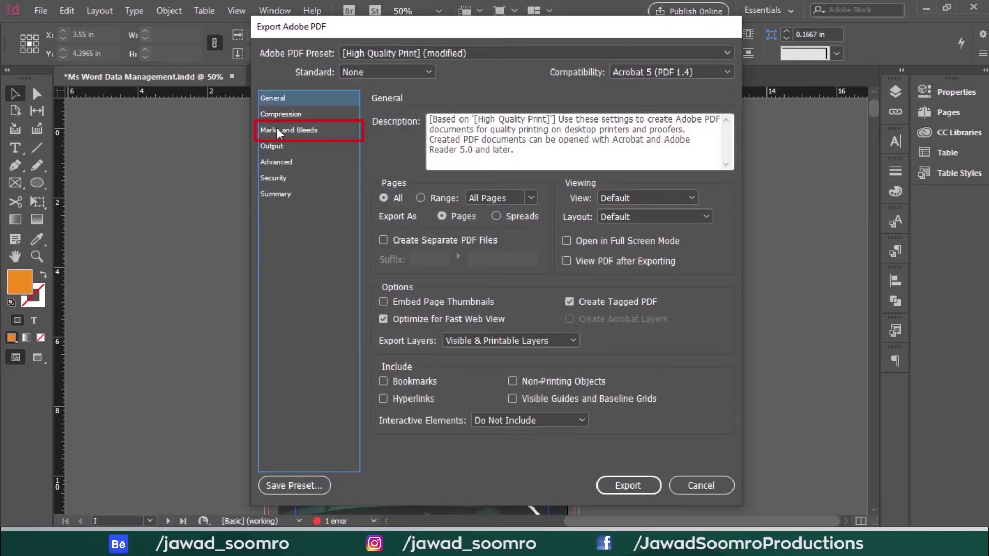
Enable all printer's marks, document bleed settings and the slug area, then export the PDF.
click(276, 130)
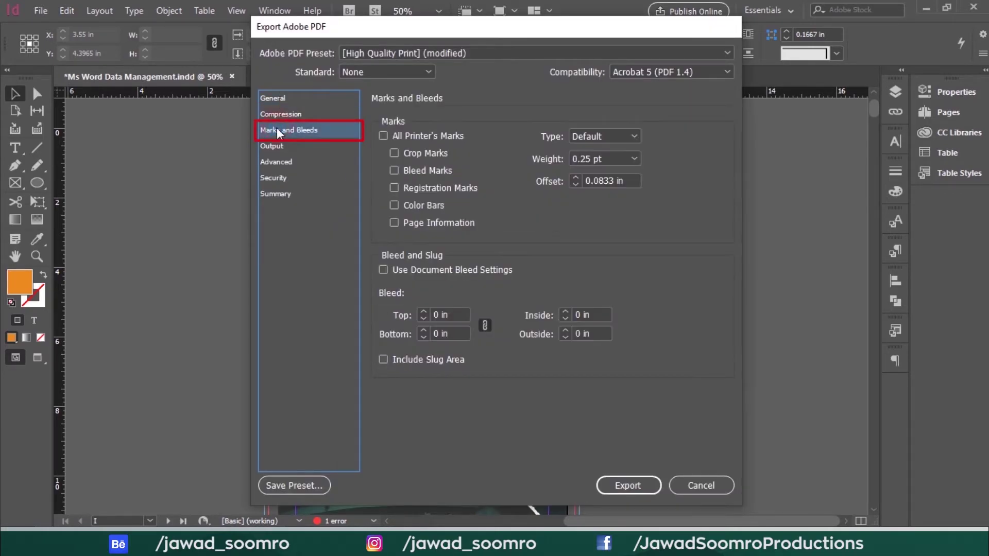
click(383, 136)
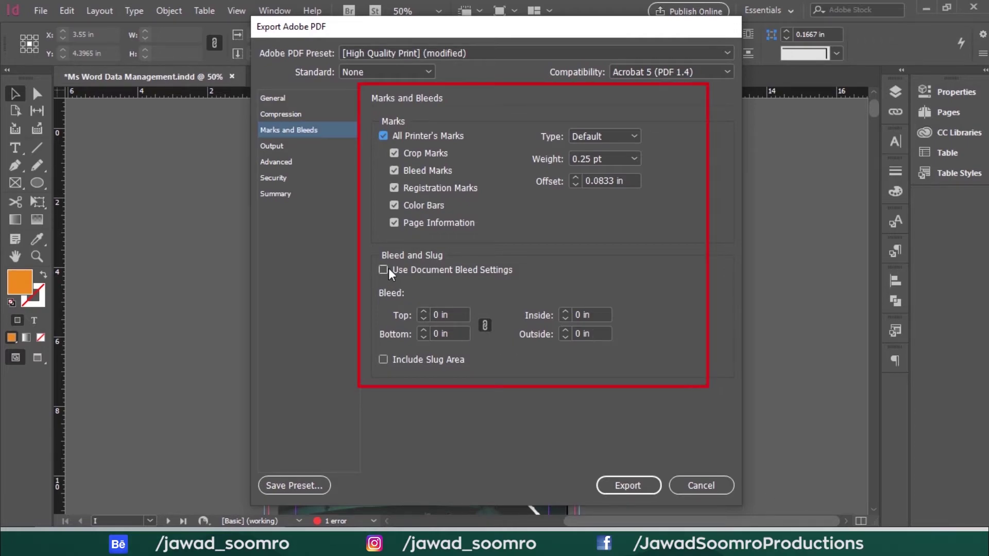
click(382, 359)
click(383, 270)
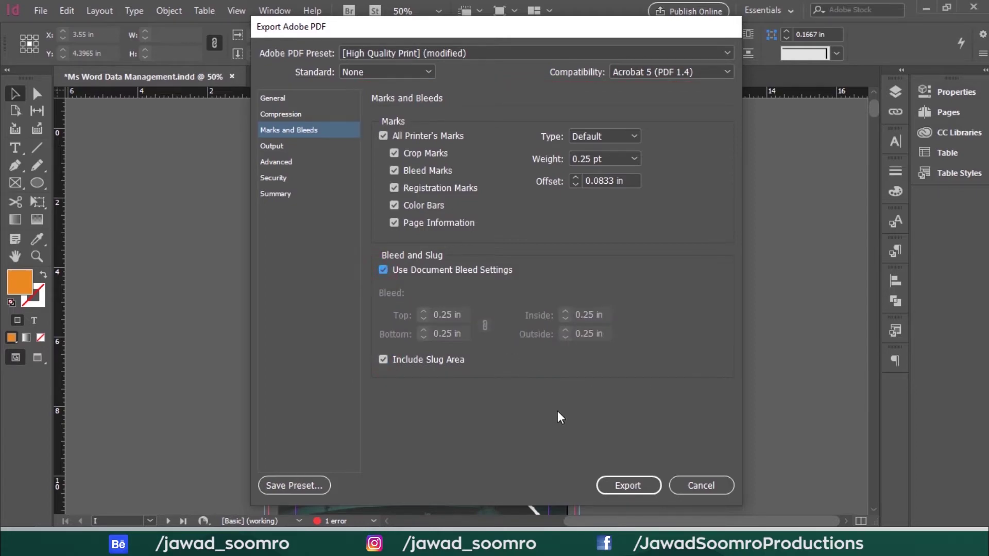
click(621, 484)
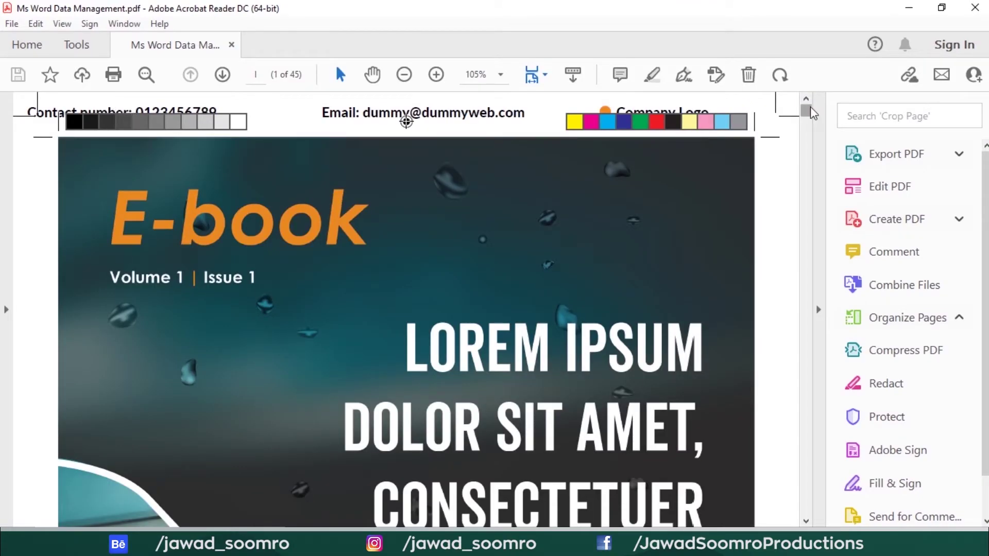
drag(806, 109, 809, 114)
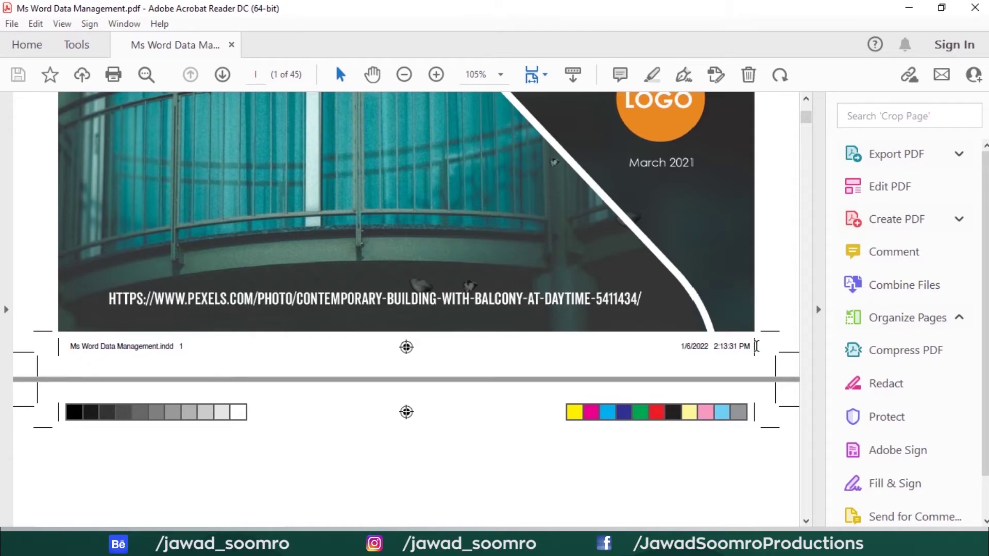
mouse_move(806, 118)
mouse_down()
mouse_move(813, 132)
mouse_move(815, 117)
mouse_up()
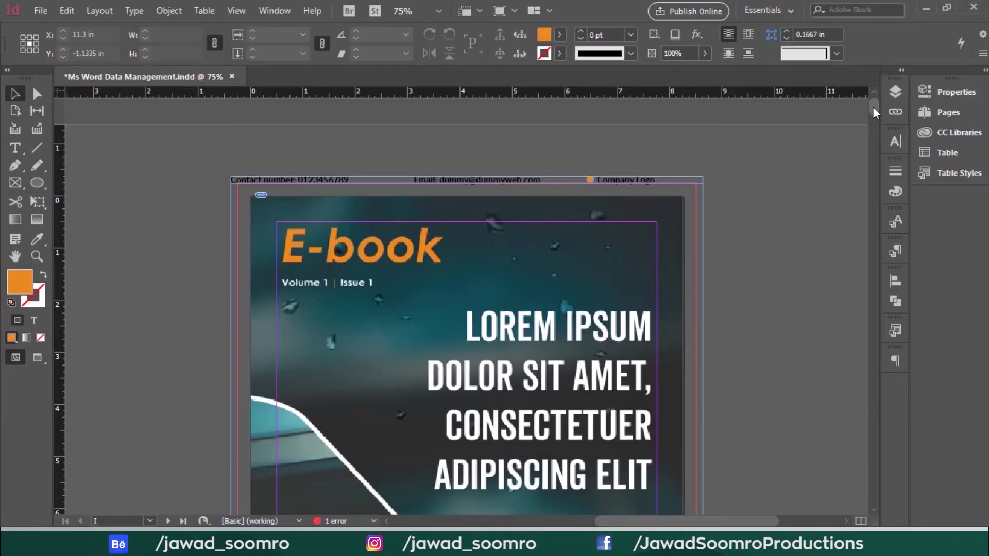
drag(873, 107, 876, 117)
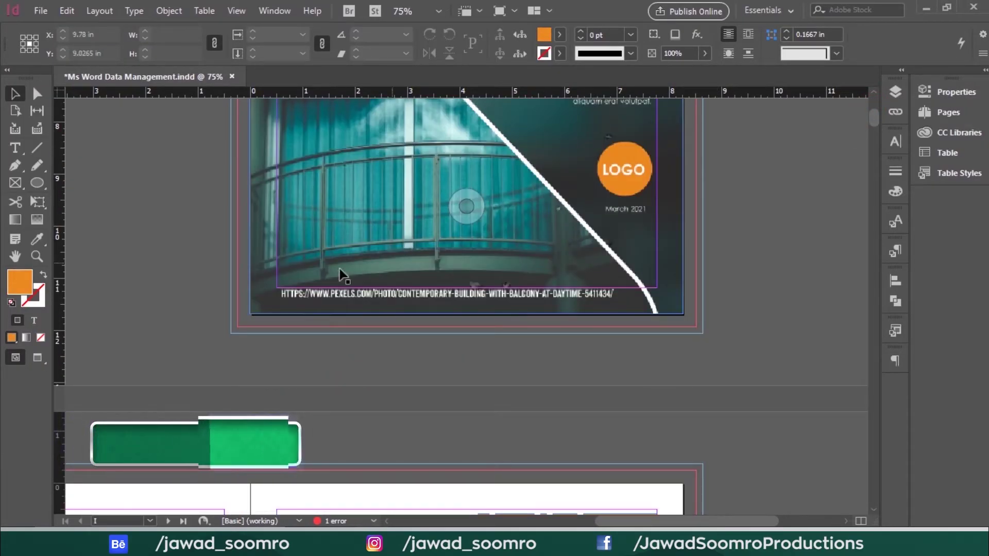
Draw a text frame in the bottom slug and insert the Modification Date variable.
key(ctrl+equal)
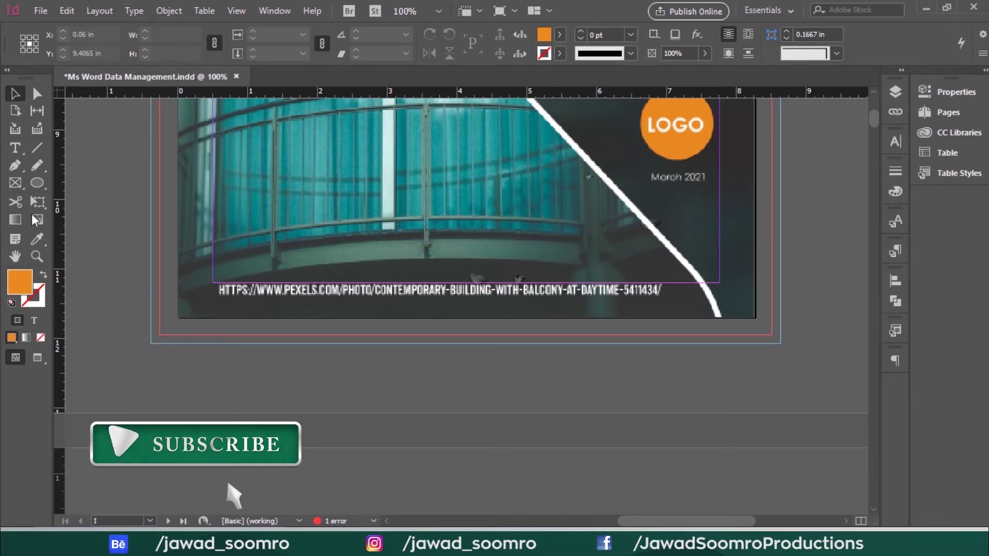
click(14, 148)
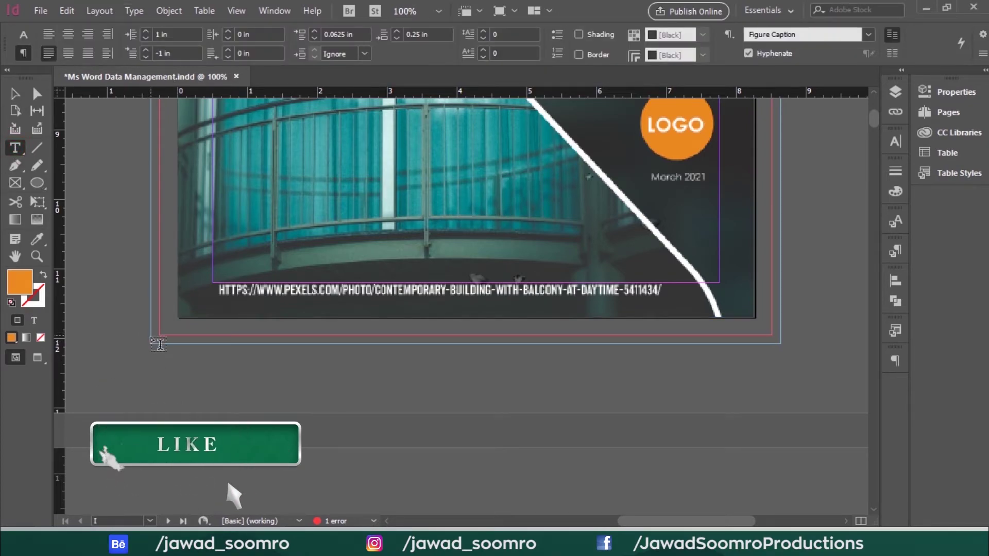
drag(153, 338, 790, 353)
click(134, 10)
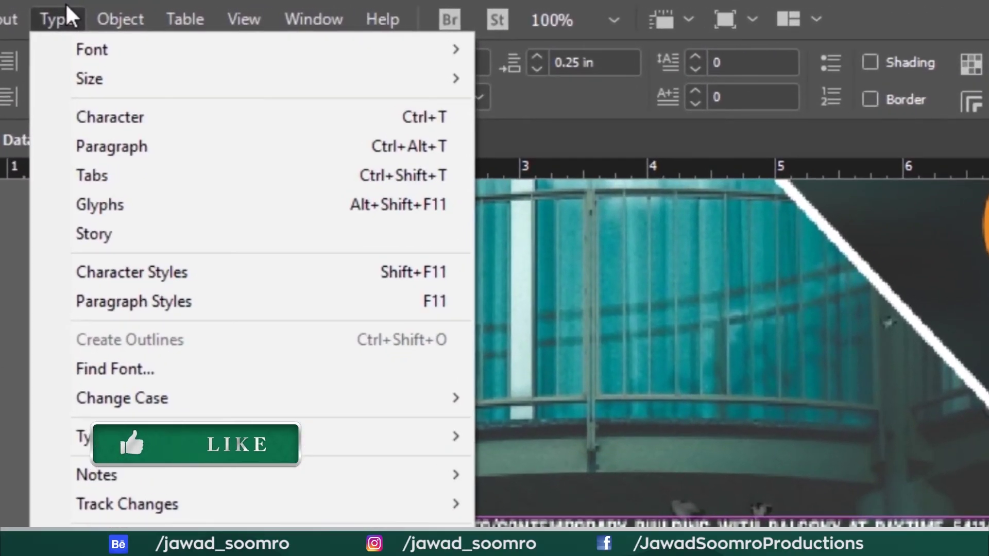
click(66, 2)
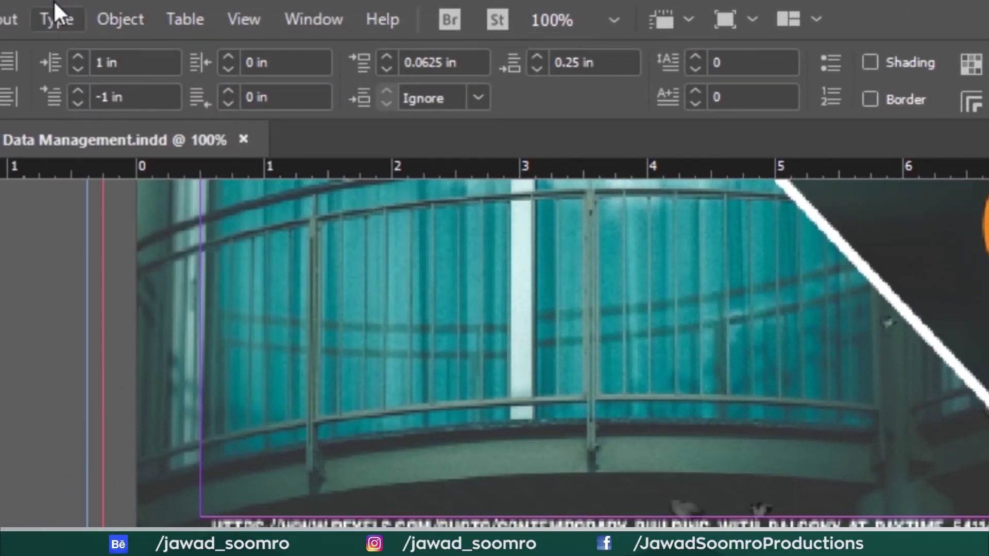
click(53, 3)
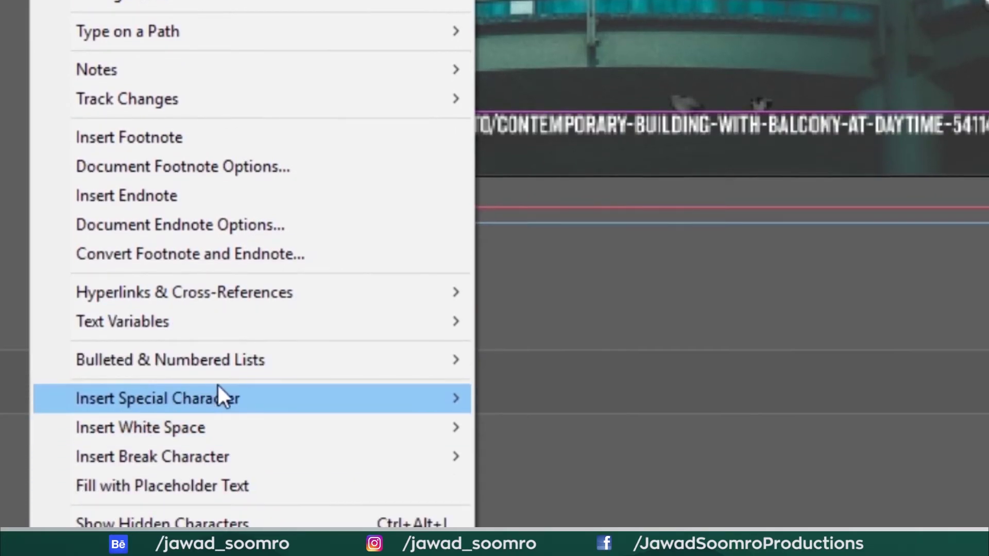
mouse_move(296, 325)
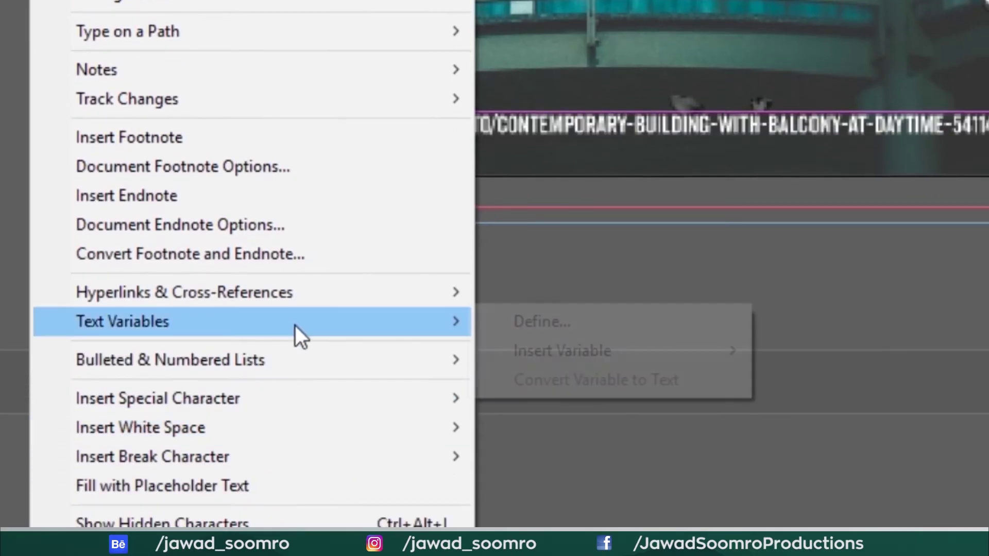
mouse_move(601, 341)
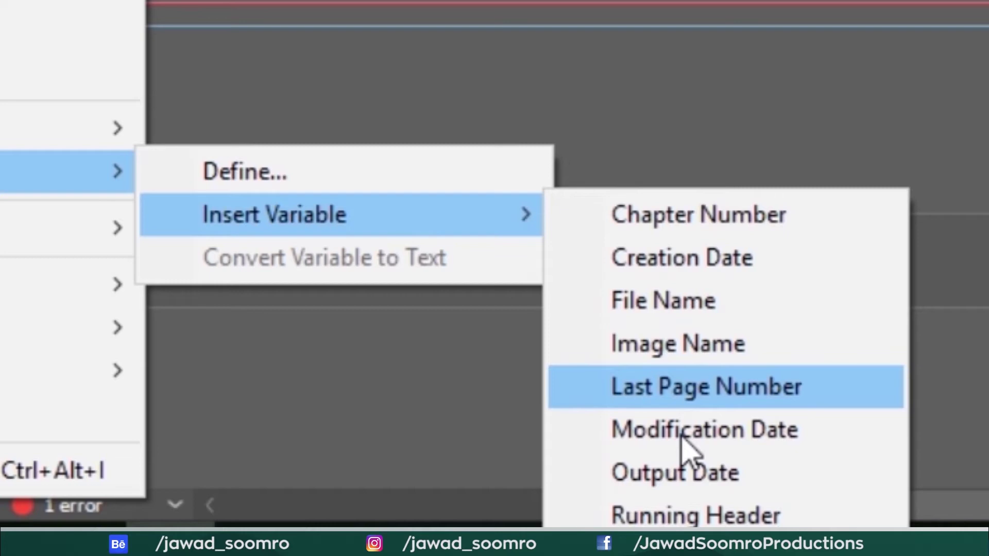
click(681, 438)
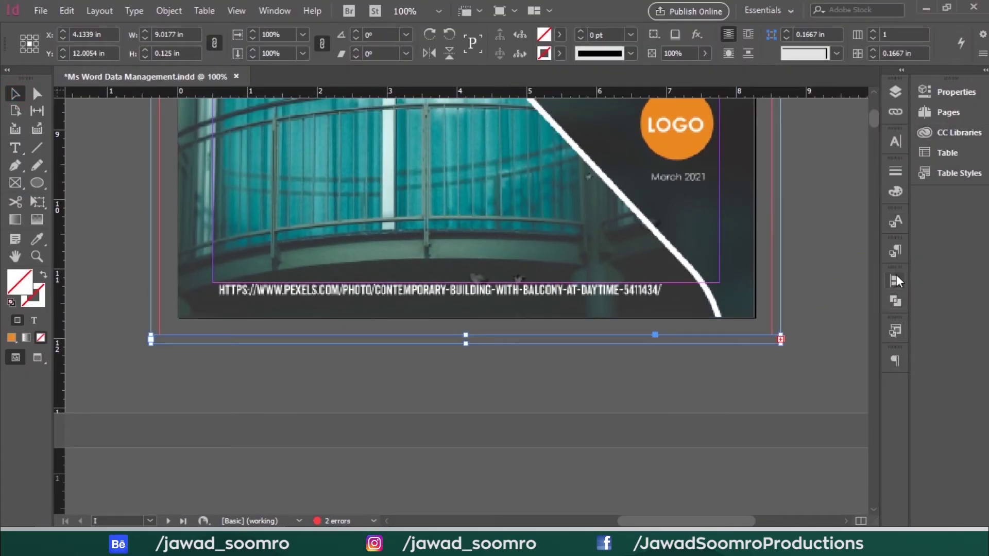
Reduce the slug date's font size to 8 pt in the Character panel.
click(895, 142)
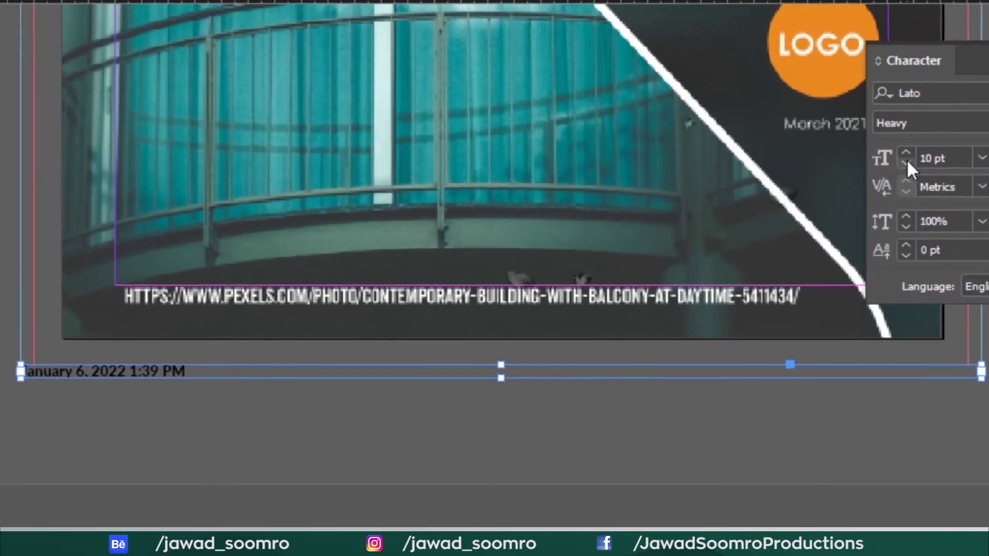
click(906, 163)
click(906, 163)
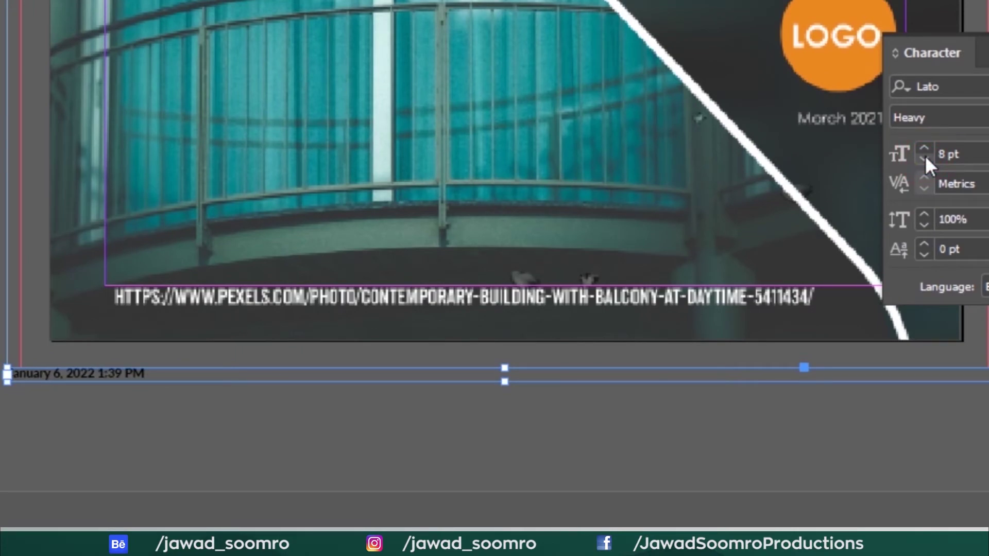
click(17, 438)
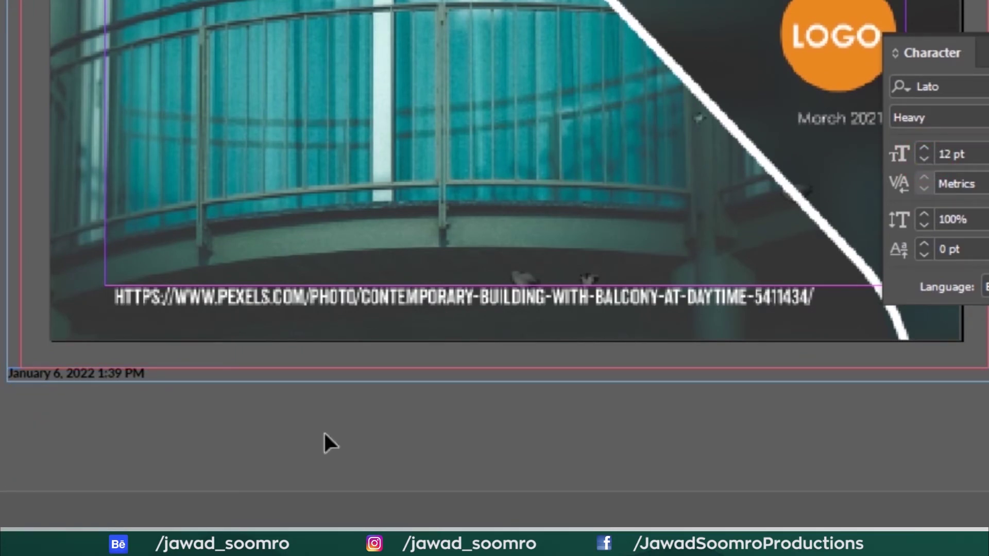
click(195, 380)
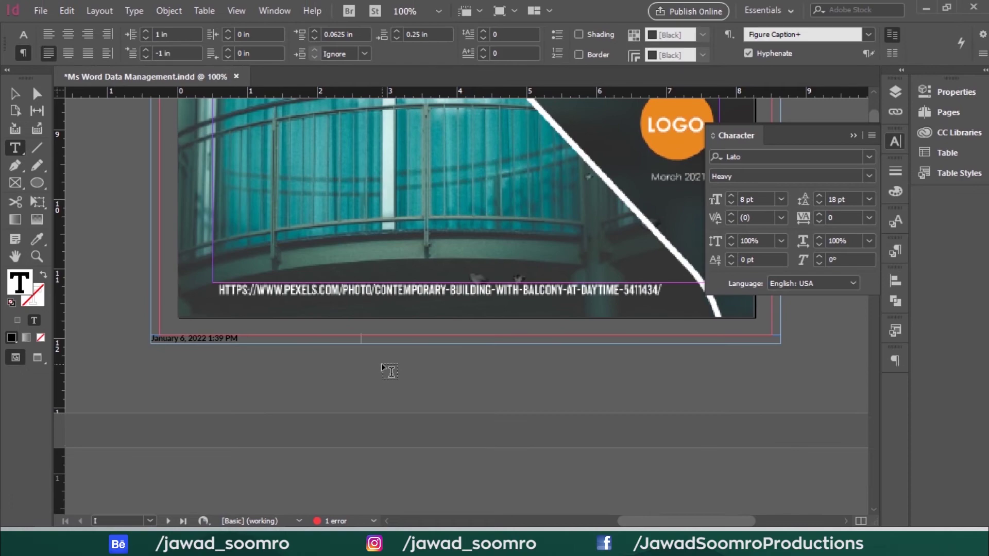
click(133, 11)
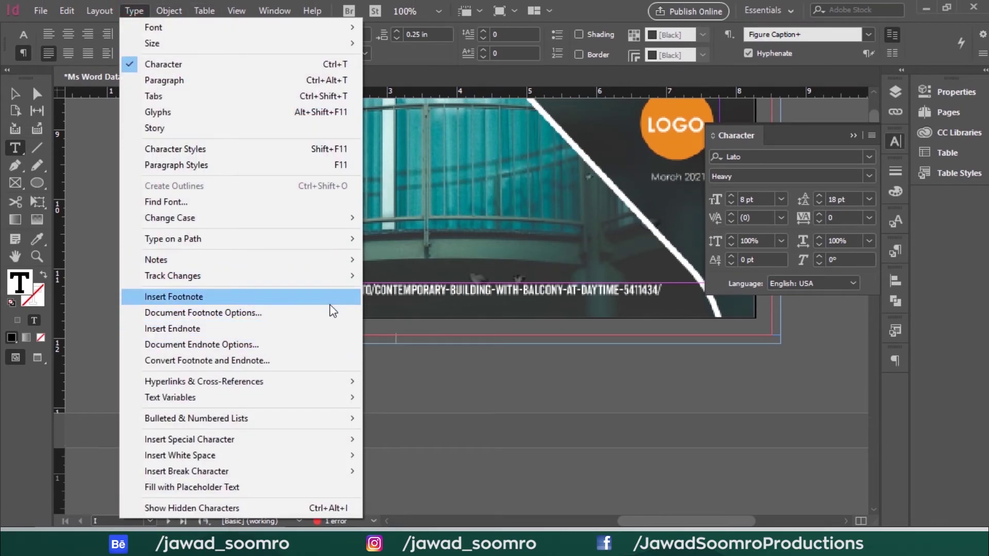
Insert the File Name variable, Ms Word Data Management, into the centre of the slug.
mouse_move(355, 403)
mouse_move(436, 419)
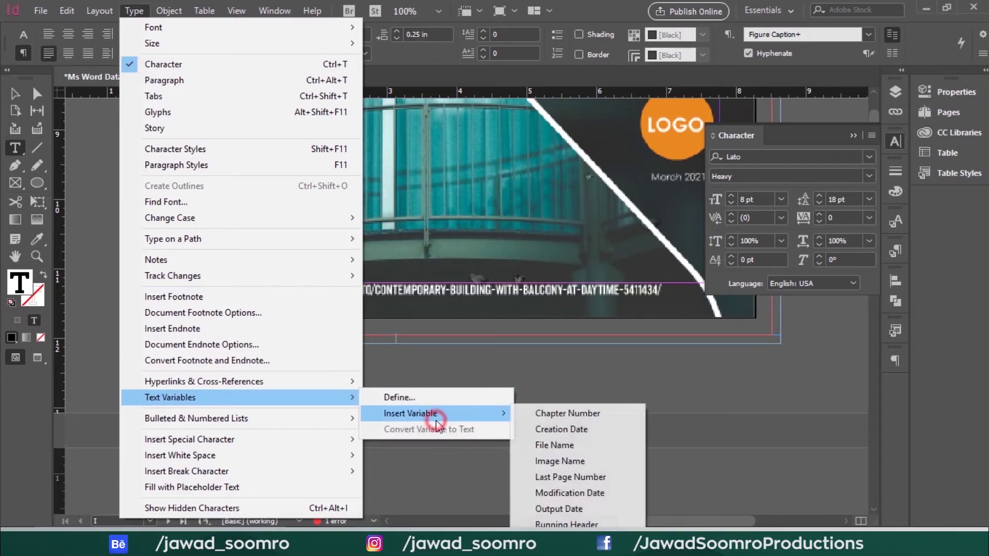
click(581, 444)
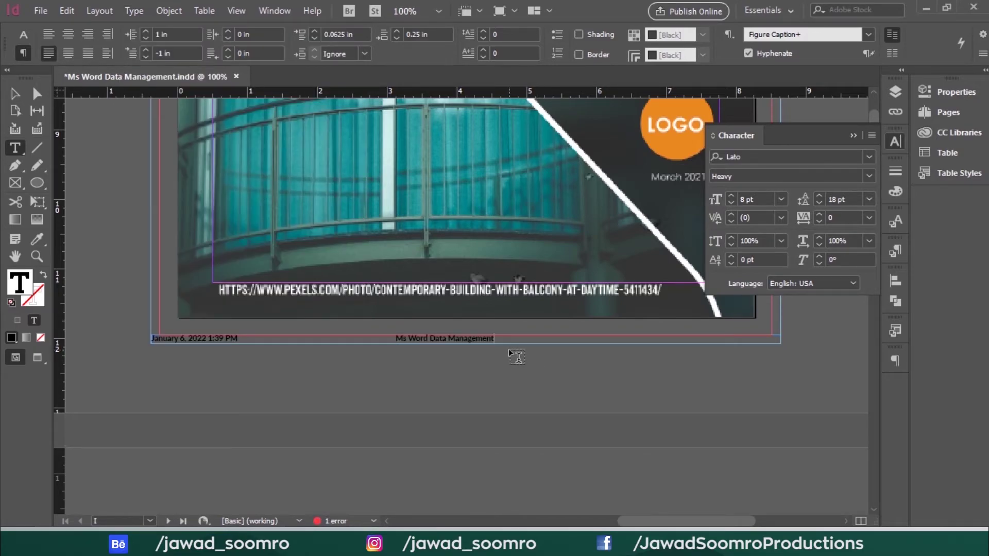
Add the Creation Date variable 03/07/21 and right-align it at the slug's end with Shift+Tab.
click(134, 11)
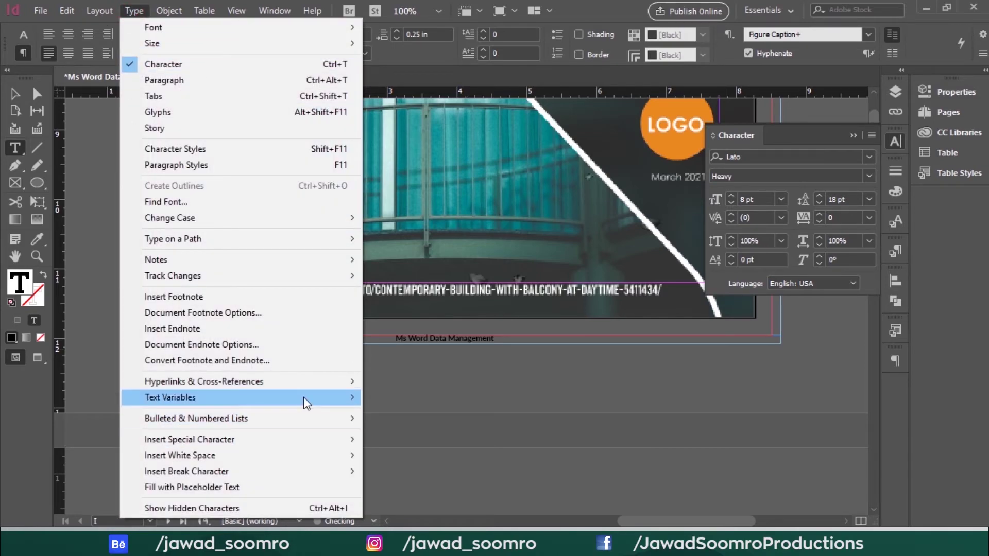
mouse_move(306, 403)
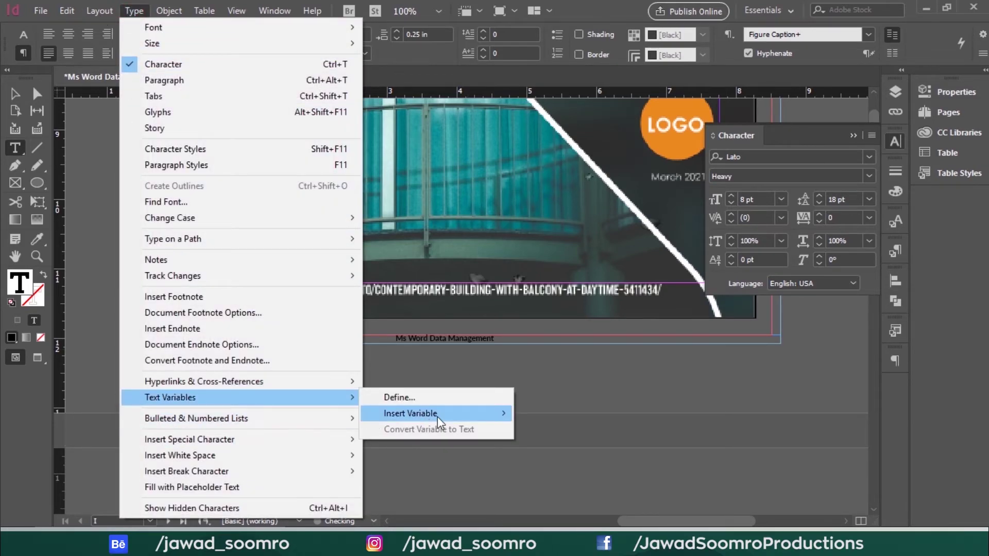
mouse_move(438, 416)
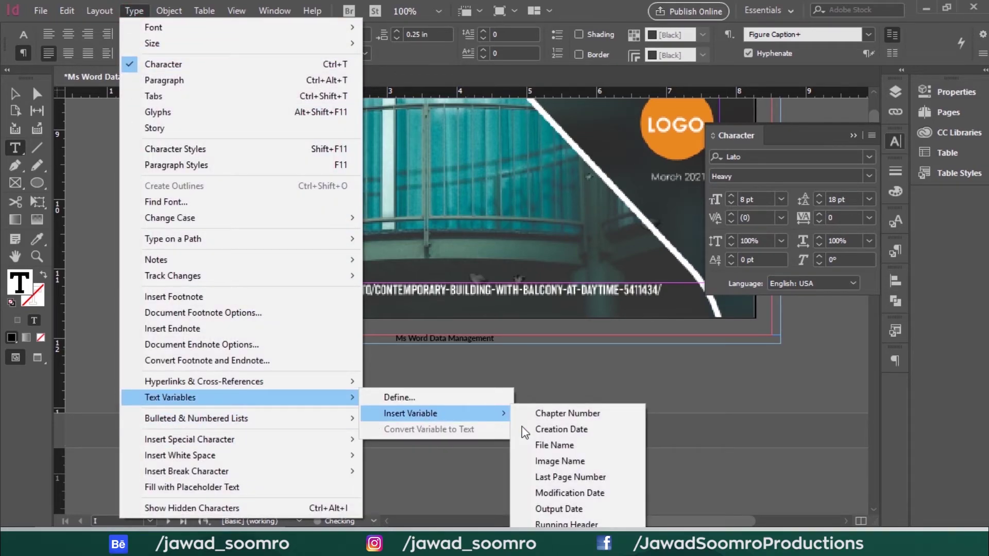
click(619, 431)
click(664, 339)
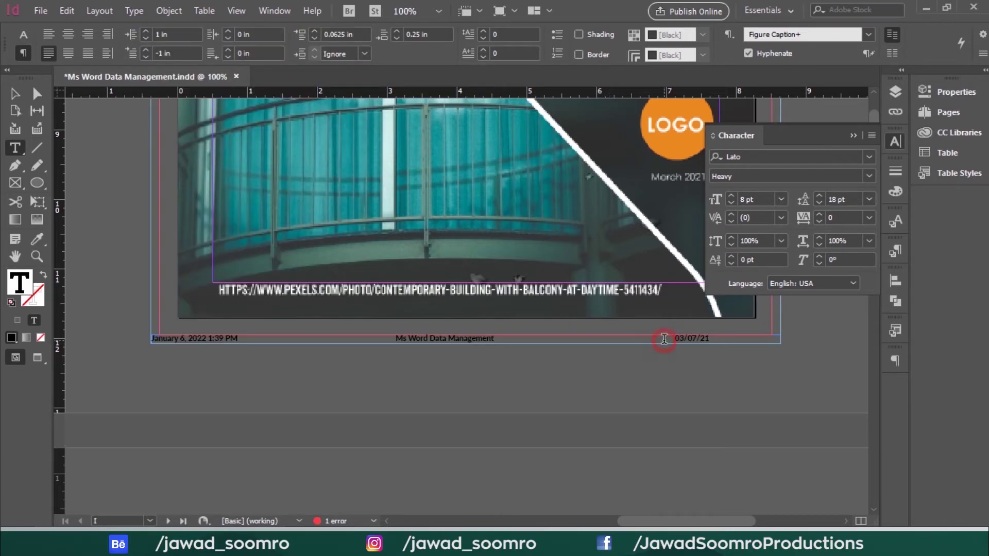
key(shift+Tab)
click(15, 94)
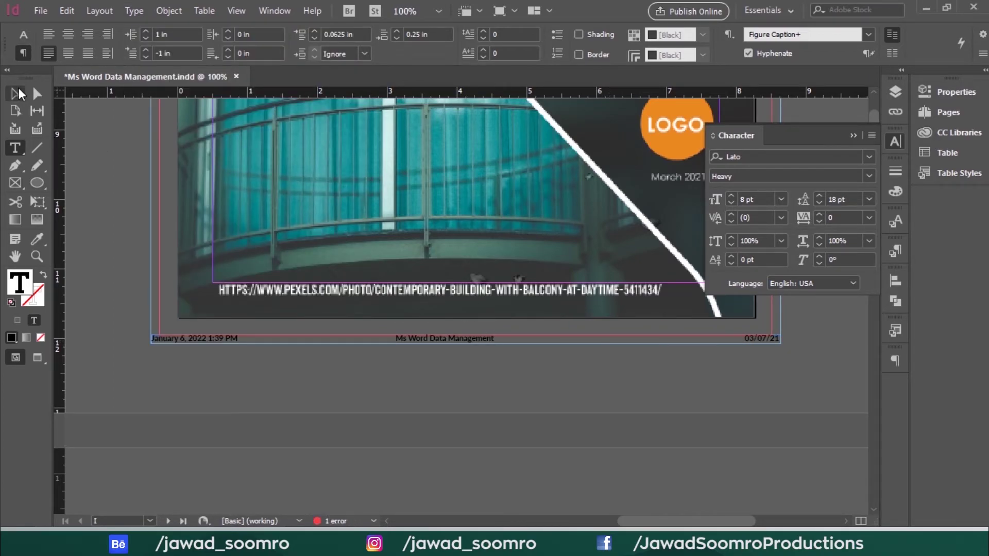
click(394, 336)
click(100, 192)
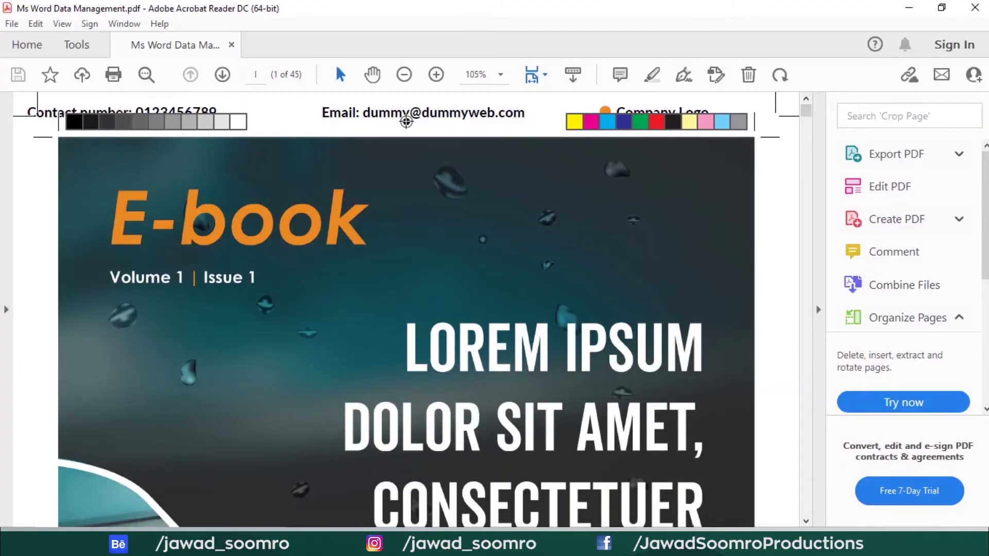
Compare the exported PDF's slug in Acrobat Reader with the InDesign document, then close Acrobat.
drag(807, 110, 808, 119)
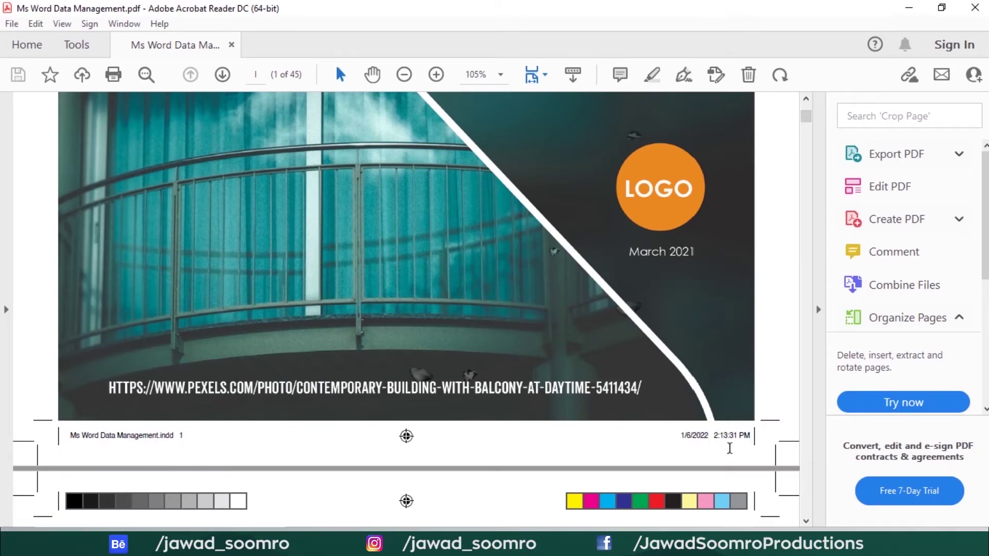
key(alt+Tab)
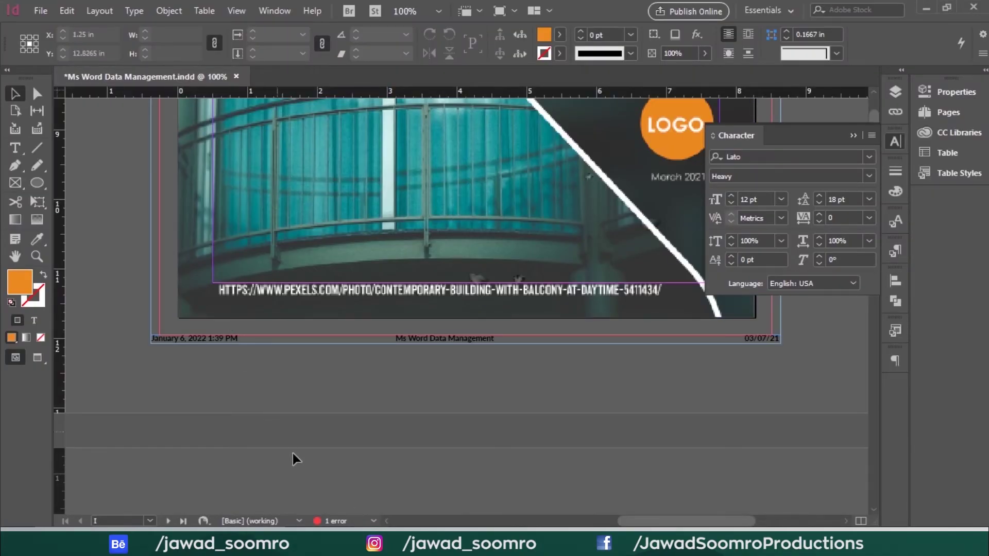
key(ctrl+equal)
key(ctrl+minus)
key(ctrl+minus)
key(ctrl+minus)
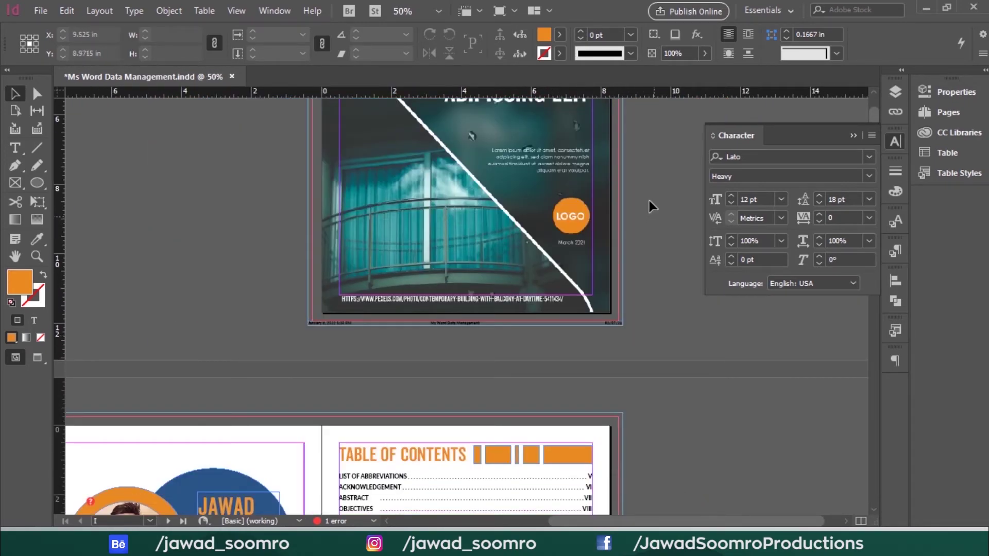
scroll(653, 155, up, 5)
scroll(670, 103, up, 2)
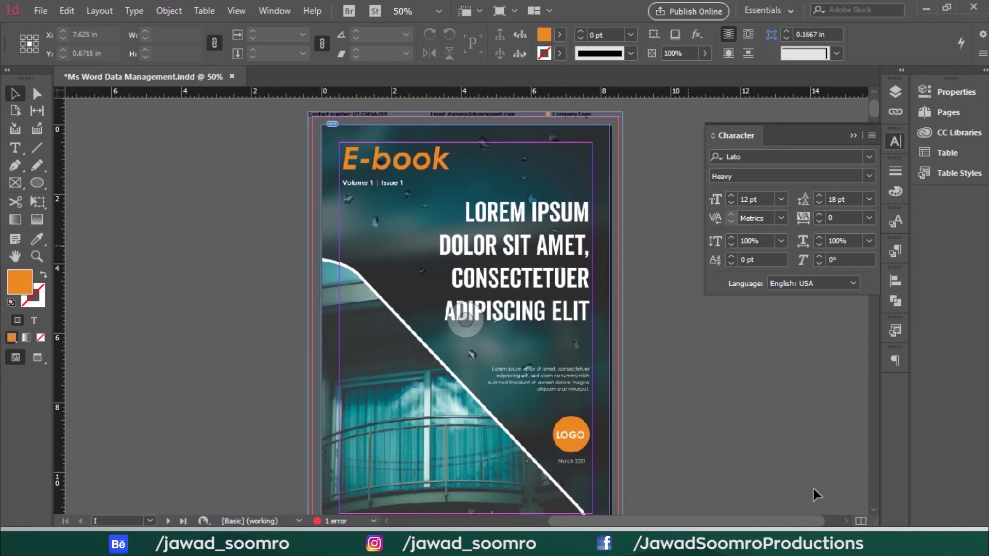
key(alt+Tab)
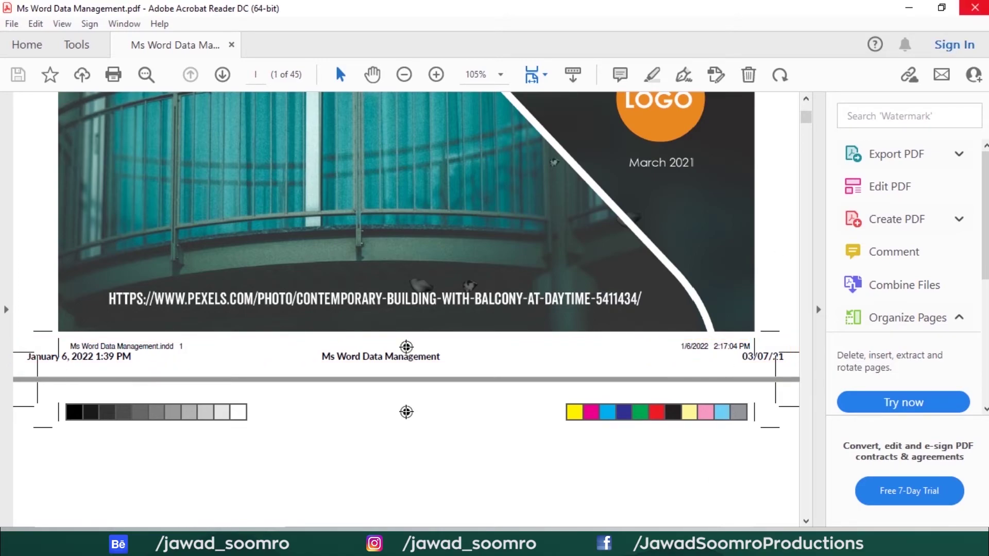
click(975, 7)
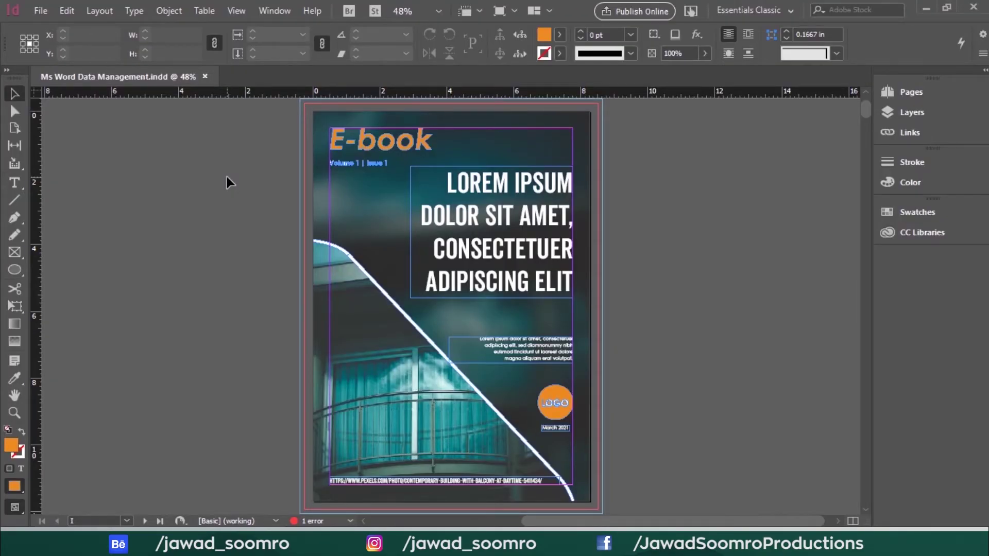
Inspect the background image frame's bleed edge at 300% zoom, then fit the whole cover page in view.
click(452, 306)
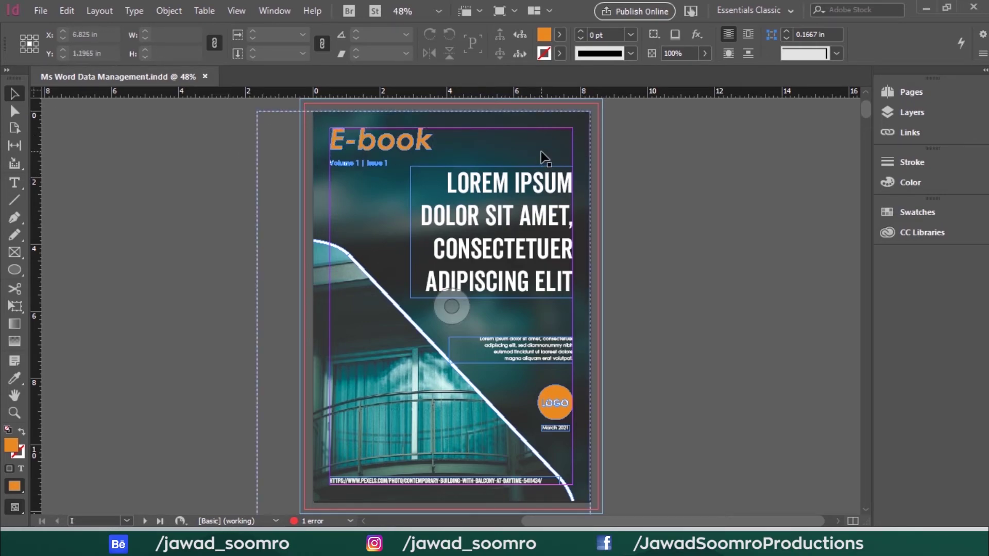
key(ctrl+equal)
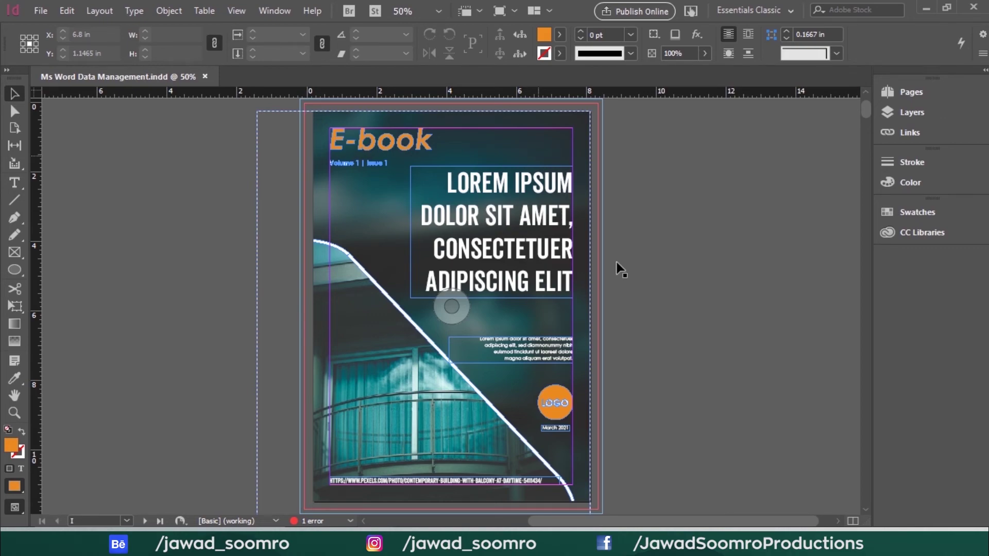
key(ctrl+equal)
key(ctrl+equal)
key(ctrl+equal)
key(ctrl+equal)
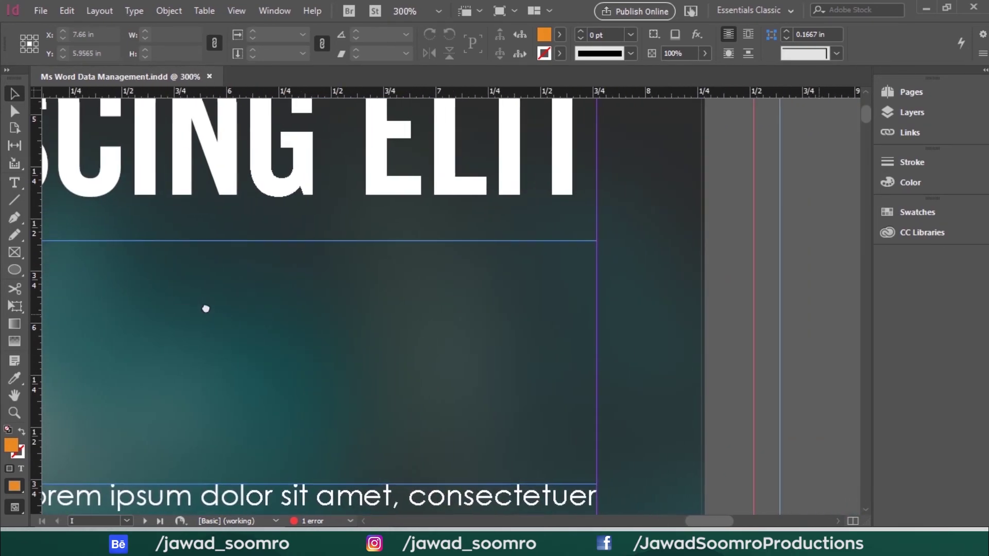
click(603, 318)
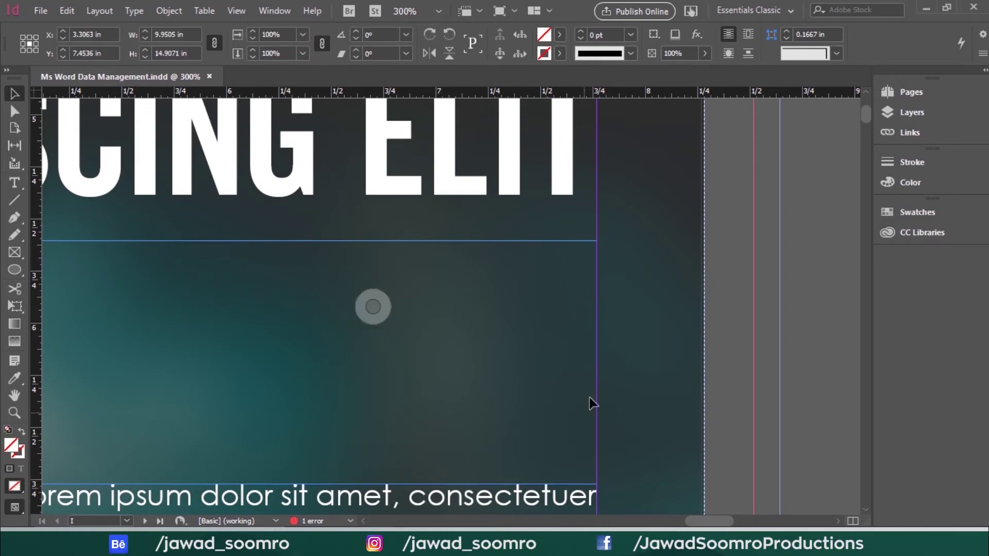
click(796, 247)
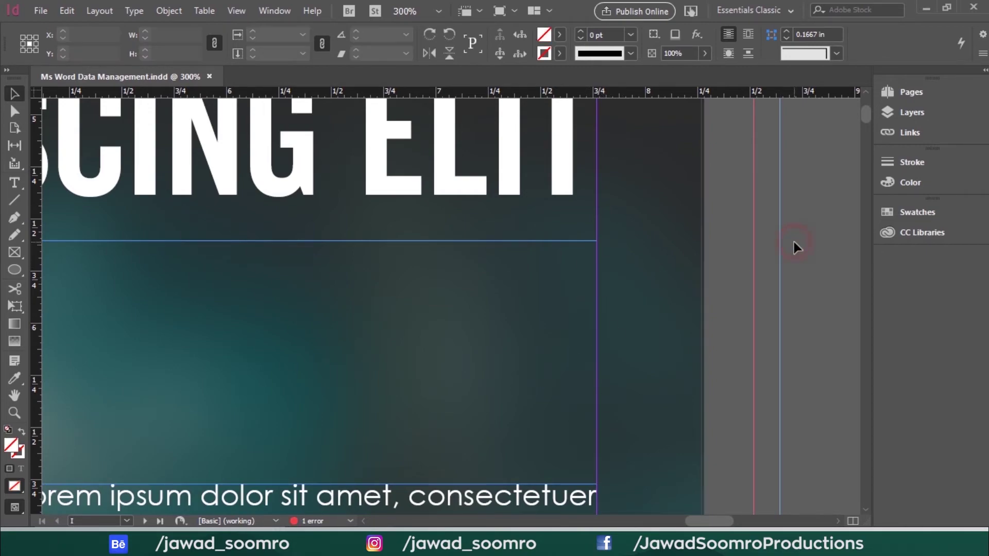
key(ctrl+0)
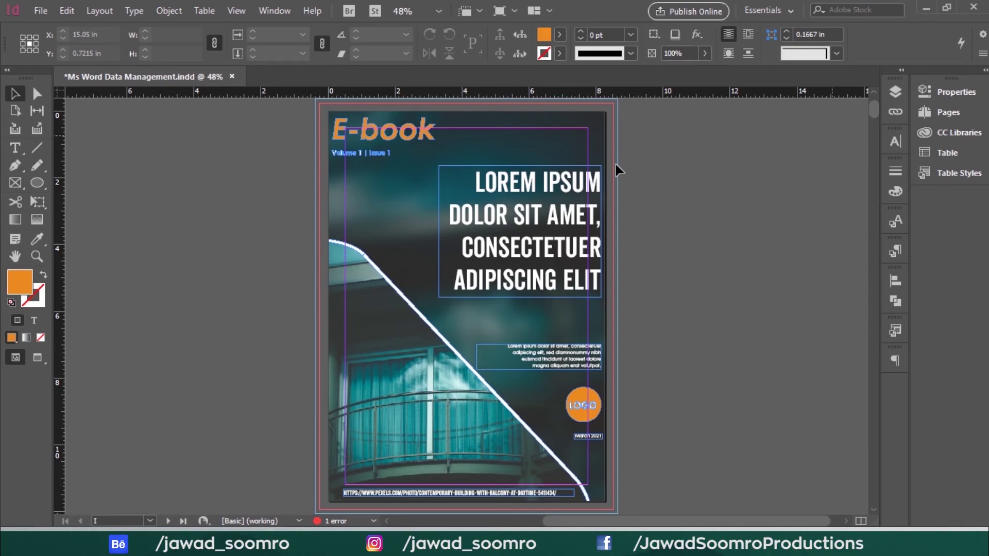
Undo the last move and pull the body text, LOGO circle, March 2021 date and URL caption inside the margins.
key(ctrl+z)
key(ctrl+z)
key(ctrl+z)
drag(574, 358, 551, 346)
click(582, 406)
drag(582, 406, 570, 403)
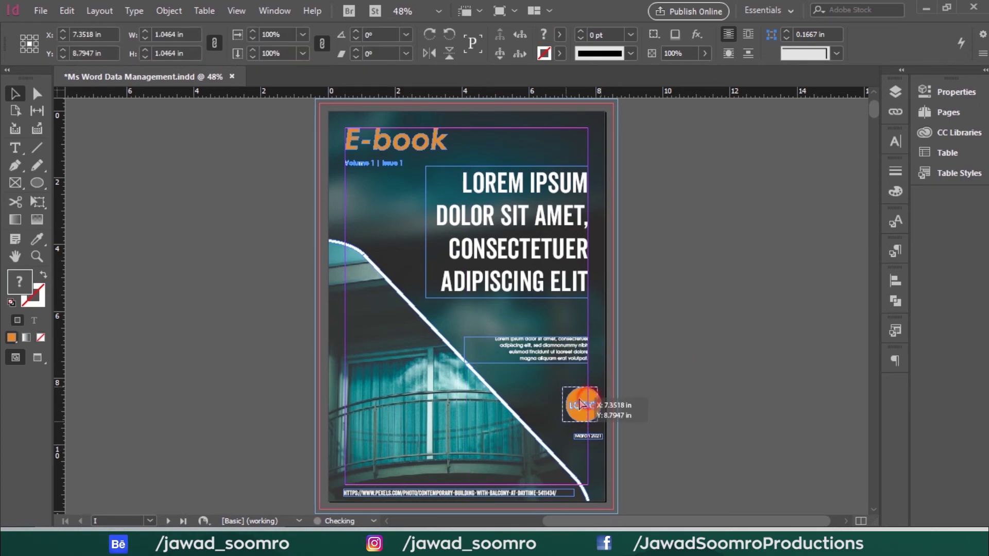
click(587, 437)
drag(587, 437, 570, 427)
click(744, 409)
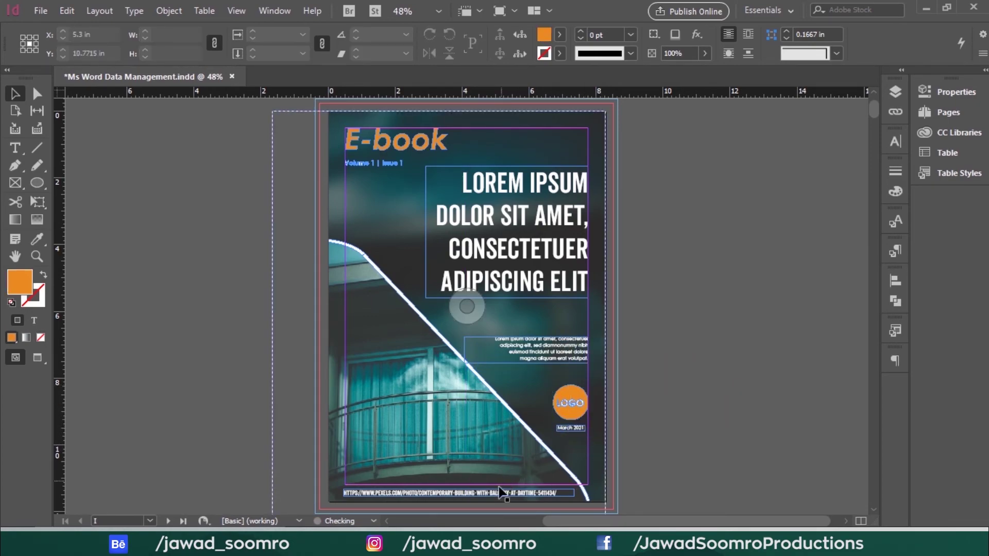
drag(505, 495, 503, 482)
click(699, 415)
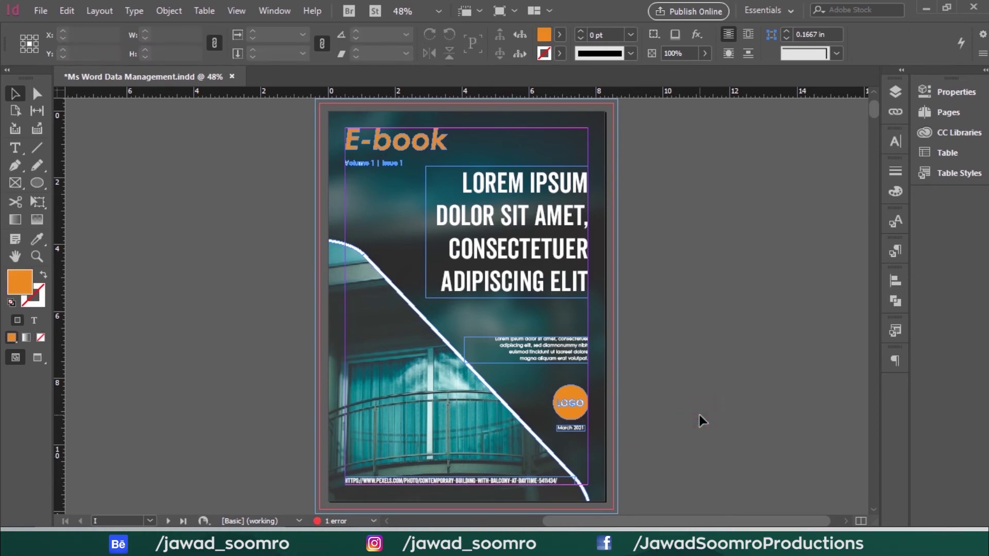